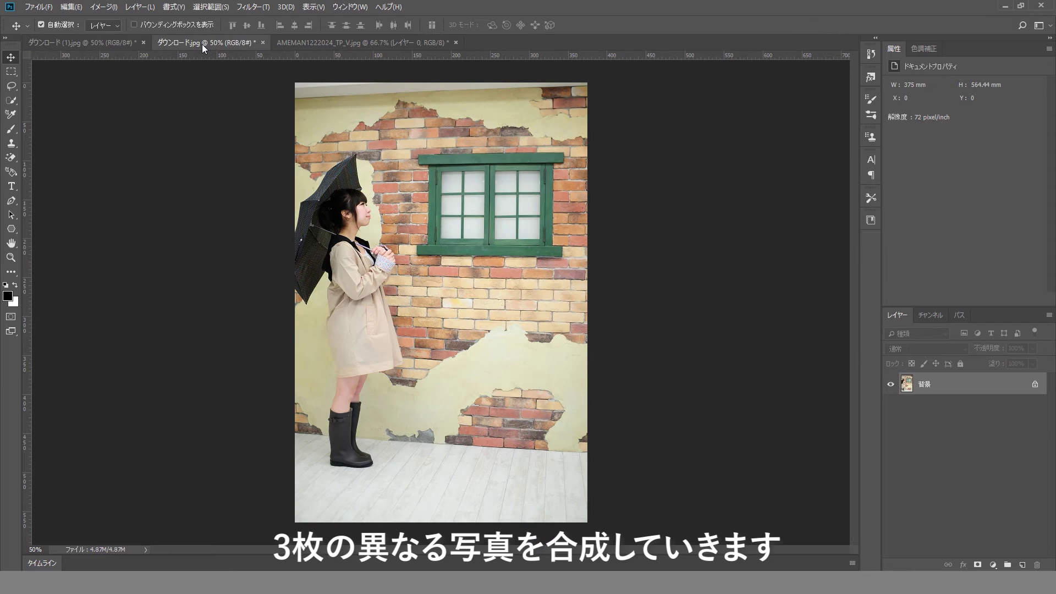
Step: Convert the locked background of the walking man's photo, ダウンロード (1).jpg, into a regular layer named レイヤー 0
left_click(310, 42)
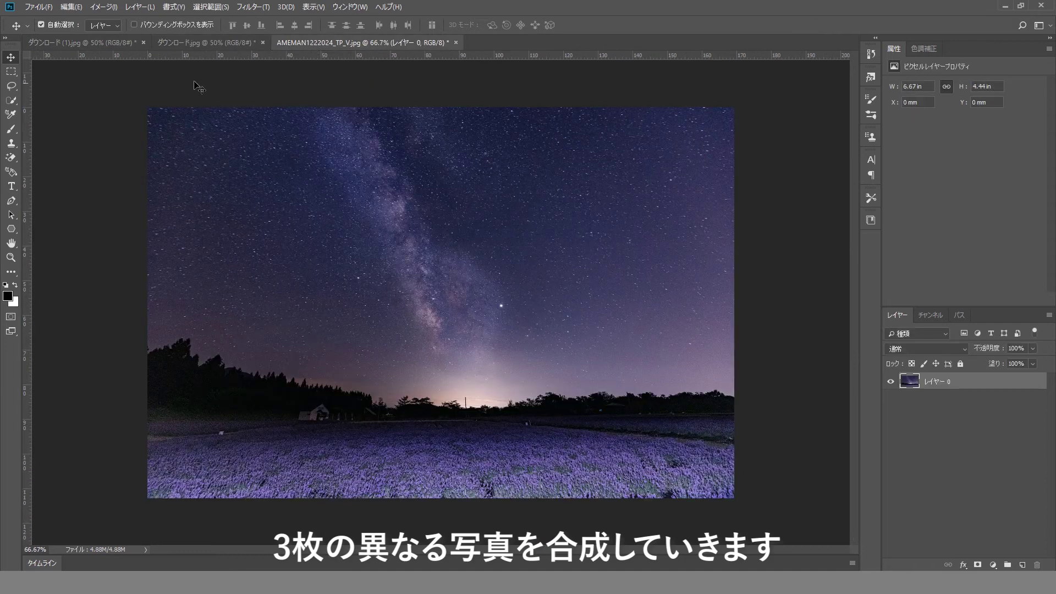
left_click(114, 42)
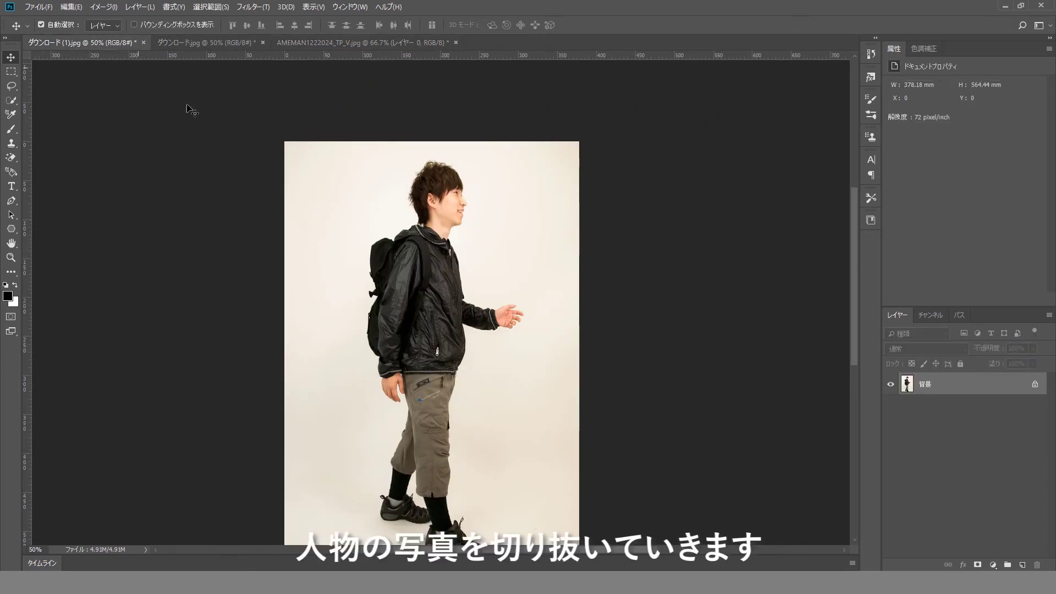
double_click(974, 386)
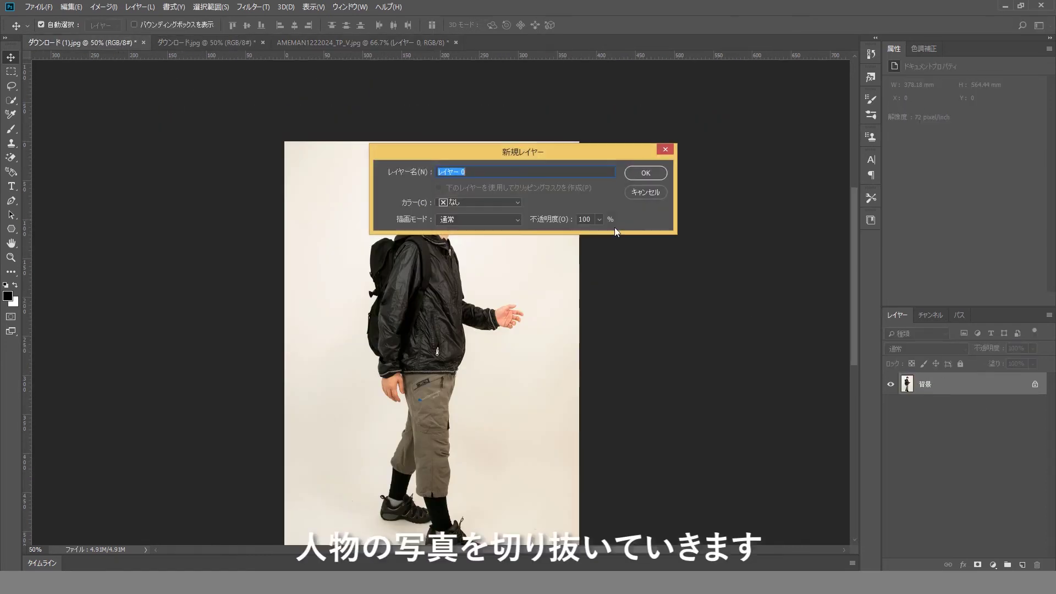
left_click(643, 173)
scroll(486, 254, "down", 2)
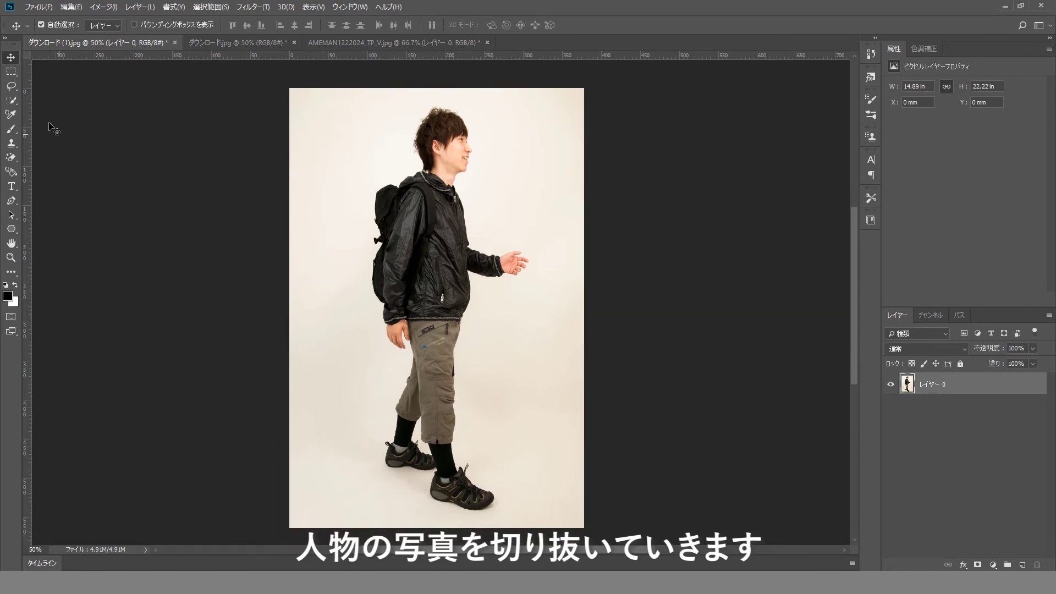
Step: Select the man's body, from head to shoes, with the Quick Selection tool
left_click(11, 101)
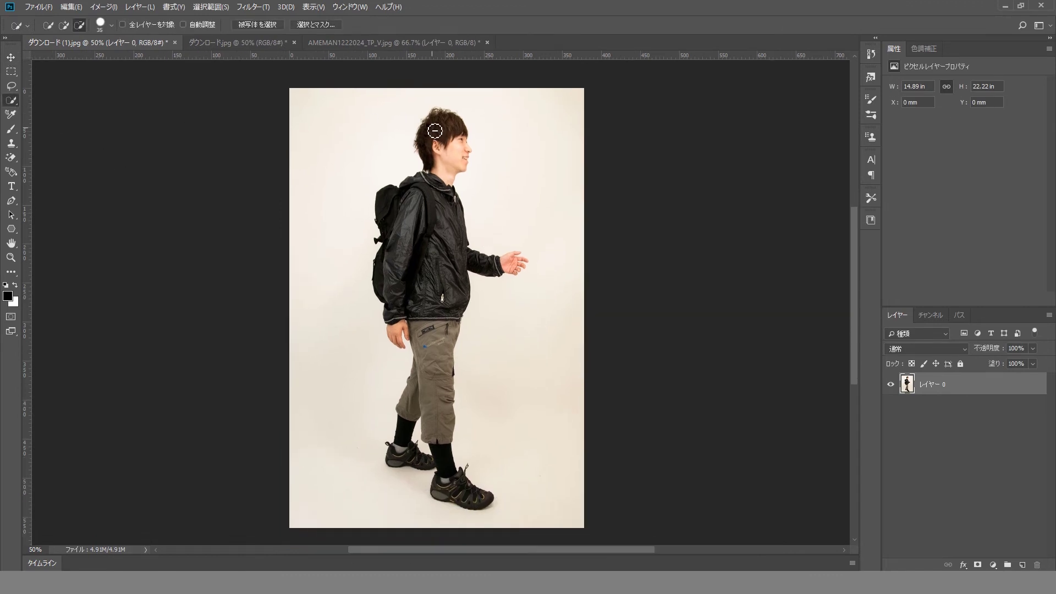
scroll(433, 130, "up", 1)
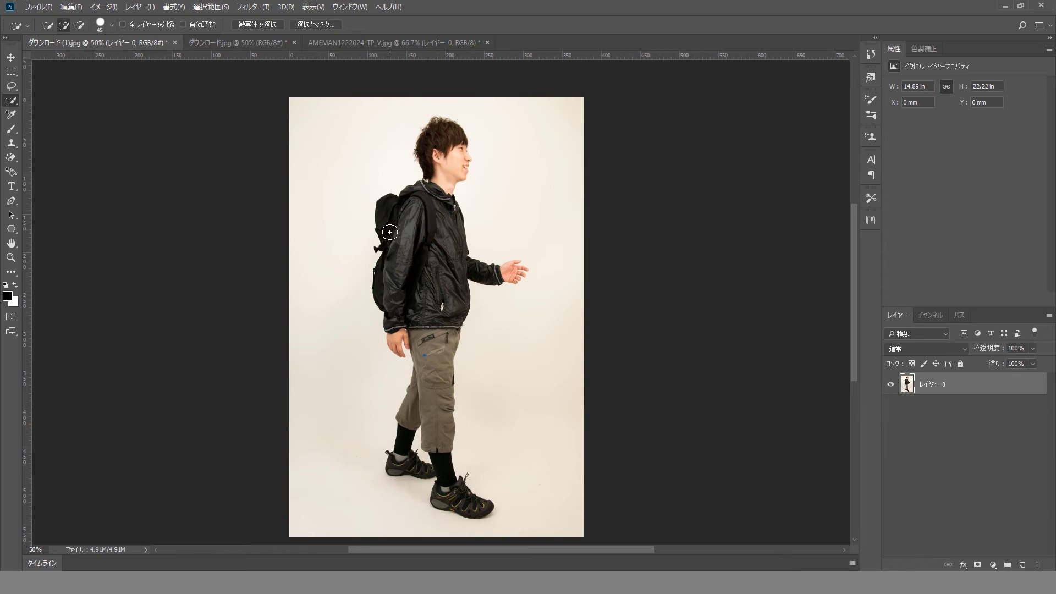
left_click_drag(438, 239, 441, 367)
mouse_move(448, 322)
left_mouse_down()
mouse_move(420, 242)
mouse_move(434, 146)
mouse_move(446, 190)
left_mouse_up()
Step: Add the man's outstretched hand and its fingers to the selection using a smaller brush
scroll(512, 272, "up", 5)
left_click_drag(533, 365, 558, 319)
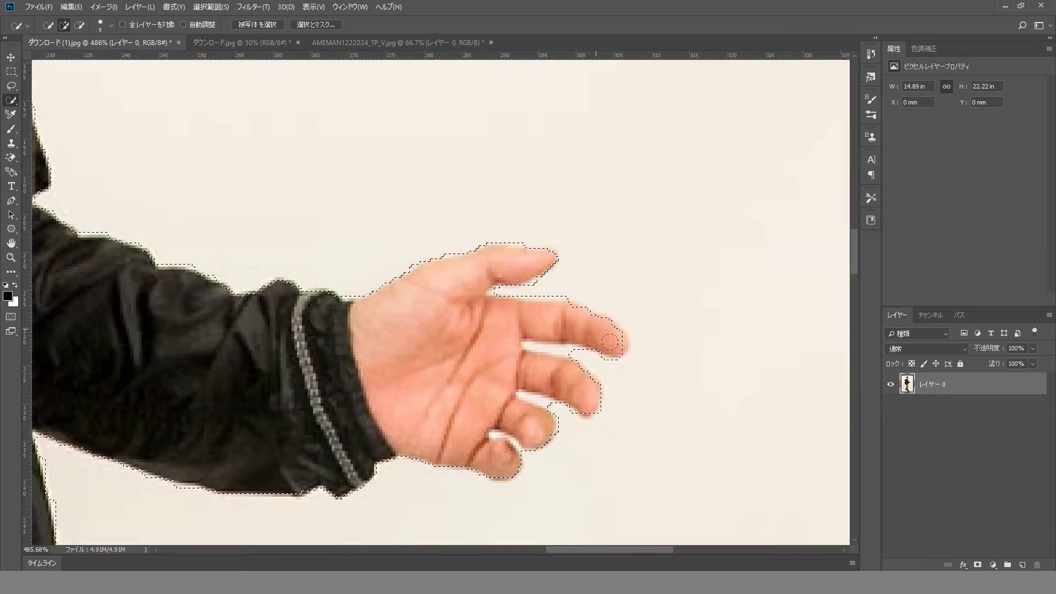
left_click_drag(370, 404, 511, 382)
left_click_drag(220, 132, 335, 490)
left_click_drag(281, 187, 307, 384)
Step: Subtract the background gaps between the fingers of the outstretched hand from the selection
scroll(308, 384, "down", 5)
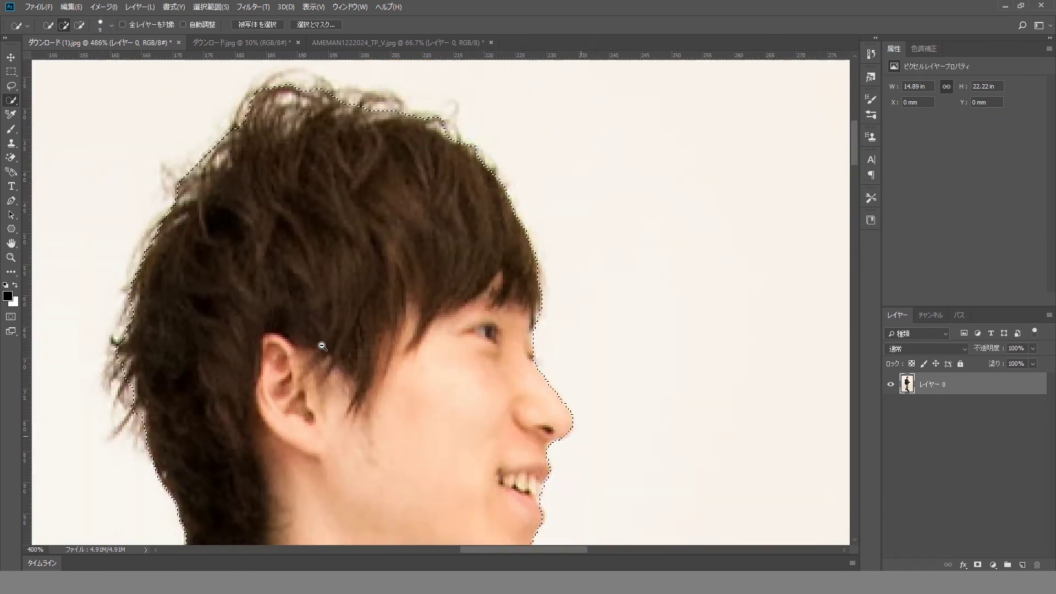
scroll(397, 381, "down", 5)
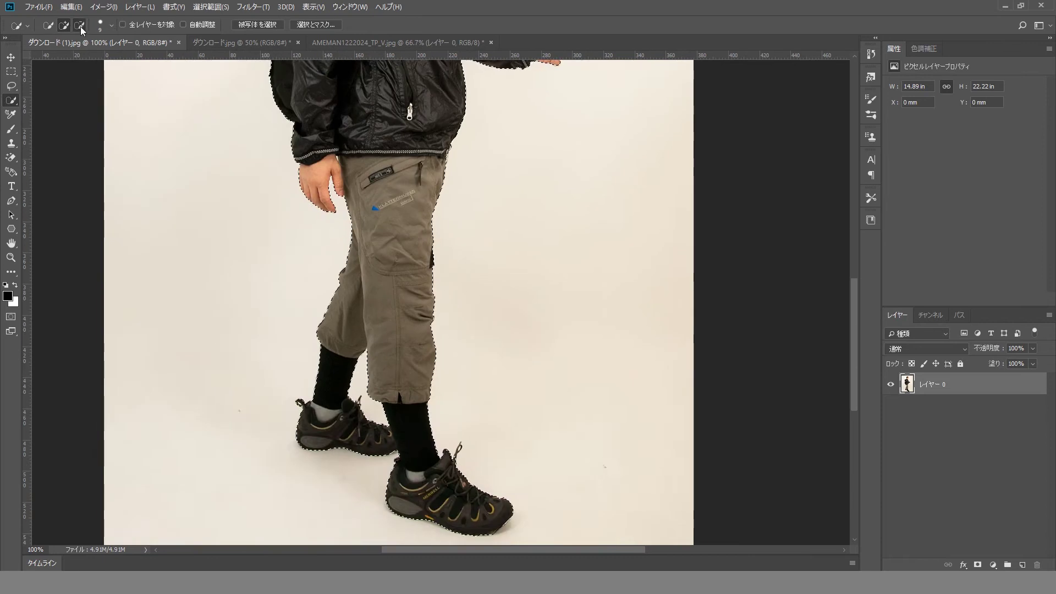
scroll(332, 168, "up", 6)
scroll(548, 299, "up", 5)
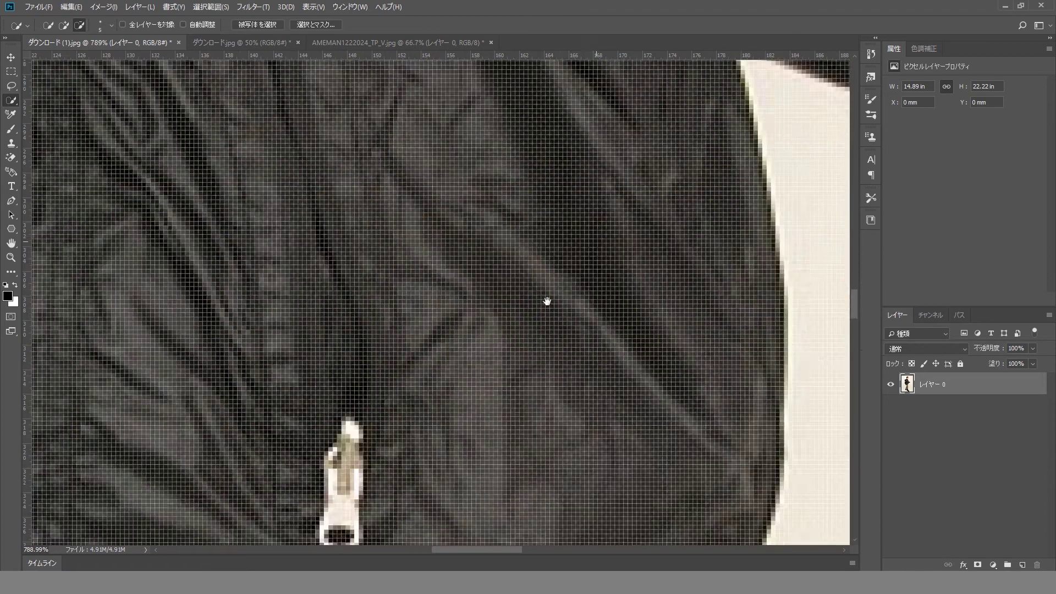
scroll(566, 315, "right", 10)
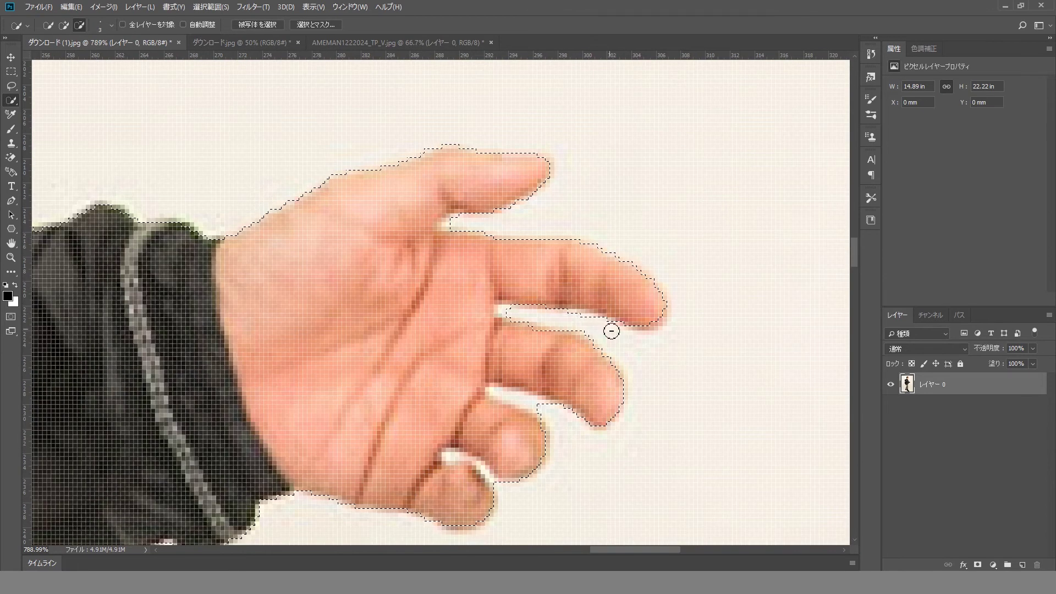
scroll(313, 353, "down", 6)
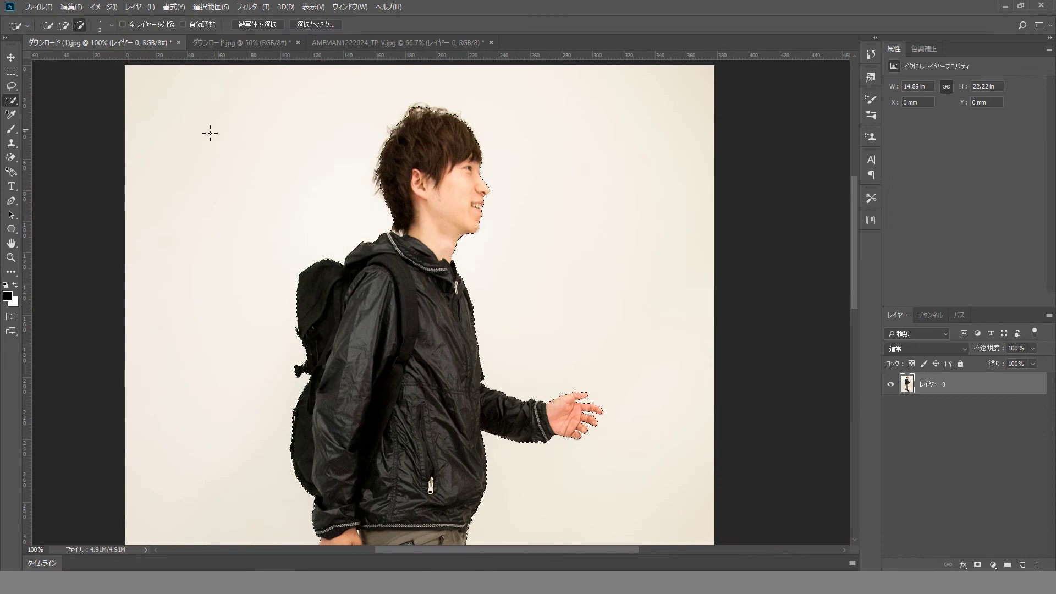
Step: Refine the edges of the man's hair, outstretched hand and lowered hand in Select and Mask
left_click(315, 24)
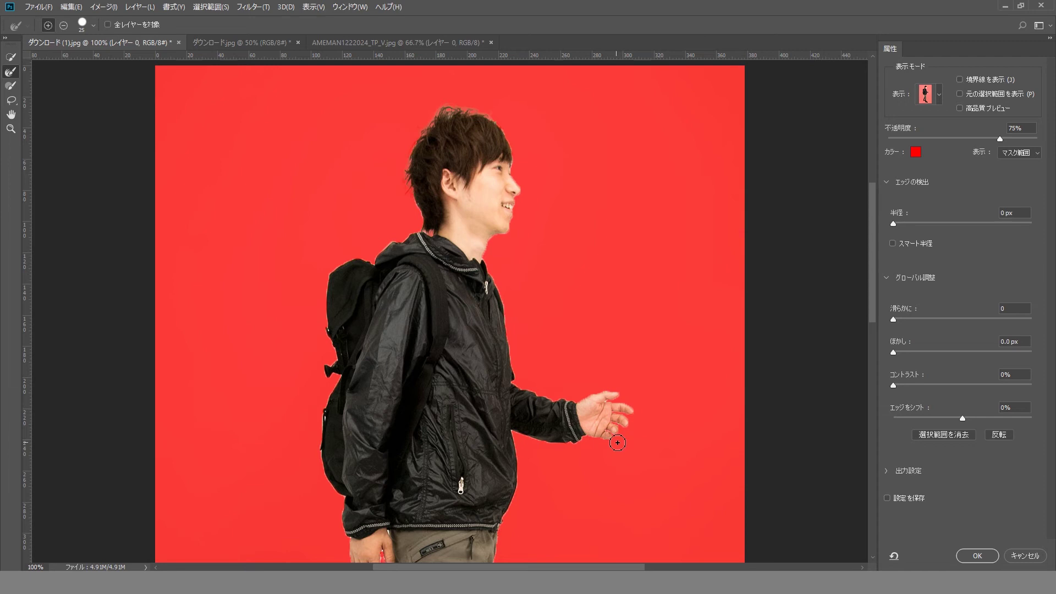
scroll(468, 242, "down", 3)
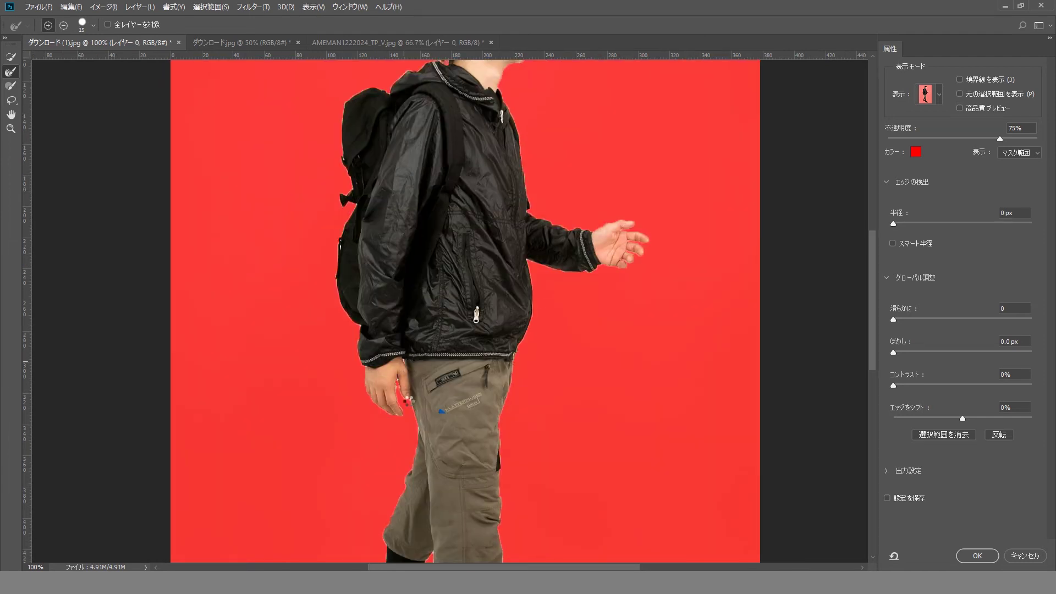
scroll(402, 409, "down", 2)
scroll(402, 409, "up", 4)
Step: Invert the refined selection, apply it and delete the background around the man
left_click(999, 435)
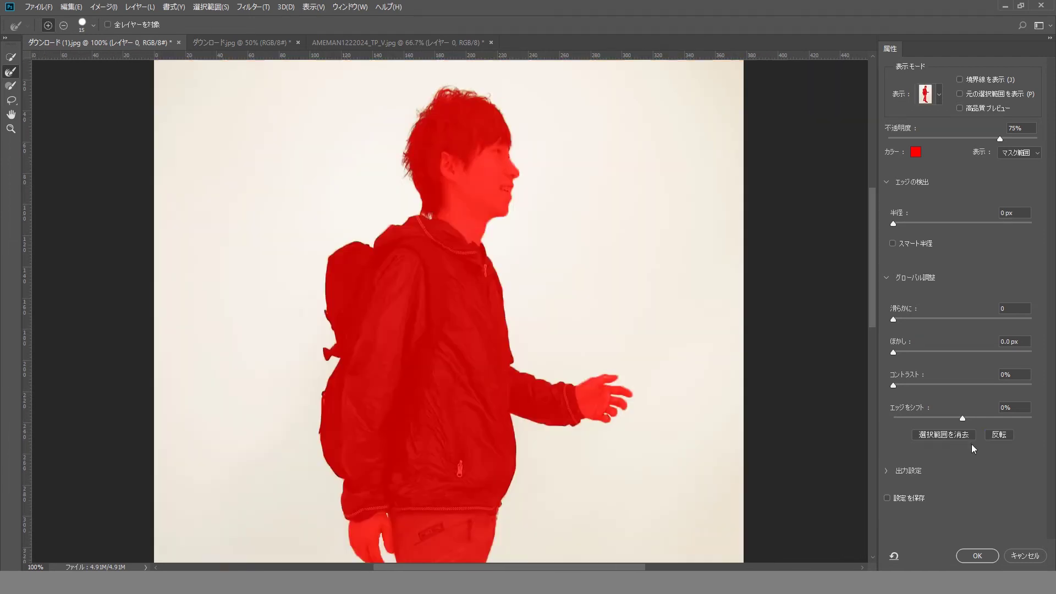
left_click(976, 554)
key("v")
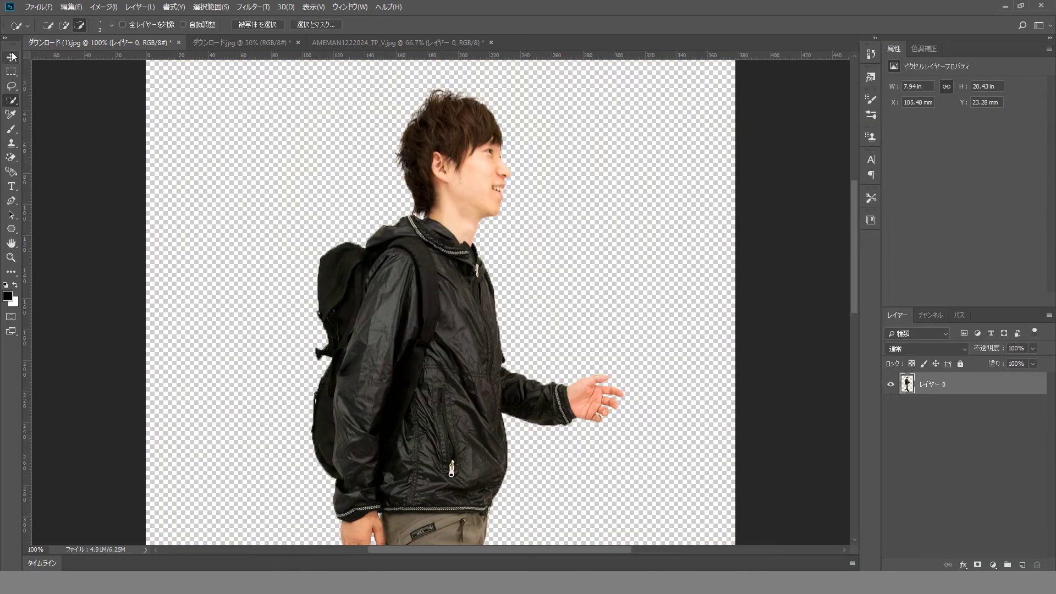
Step: Convert the background of the umbrella woman's photo, ダウンロード.jpg, into a regular layer, viewed at 100%
key("ctrl+Tab")
double_click(808, 382)
key("Return")
key("ctrl+1")
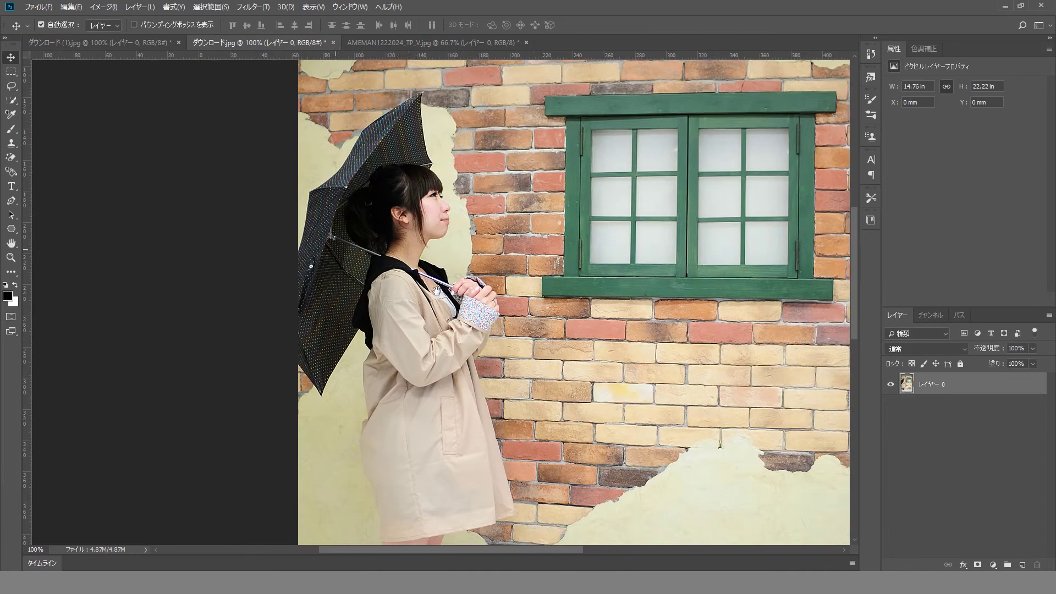
Step: Roughly select the woman and her umbrella with the Quick Selection tool in additive mode
left_click(15, 100)
key("bracketright")
key("bracketright")
key("bracketright")
key("bracketright")
key("bracketright")
key("bracketright")
key("bracketright")
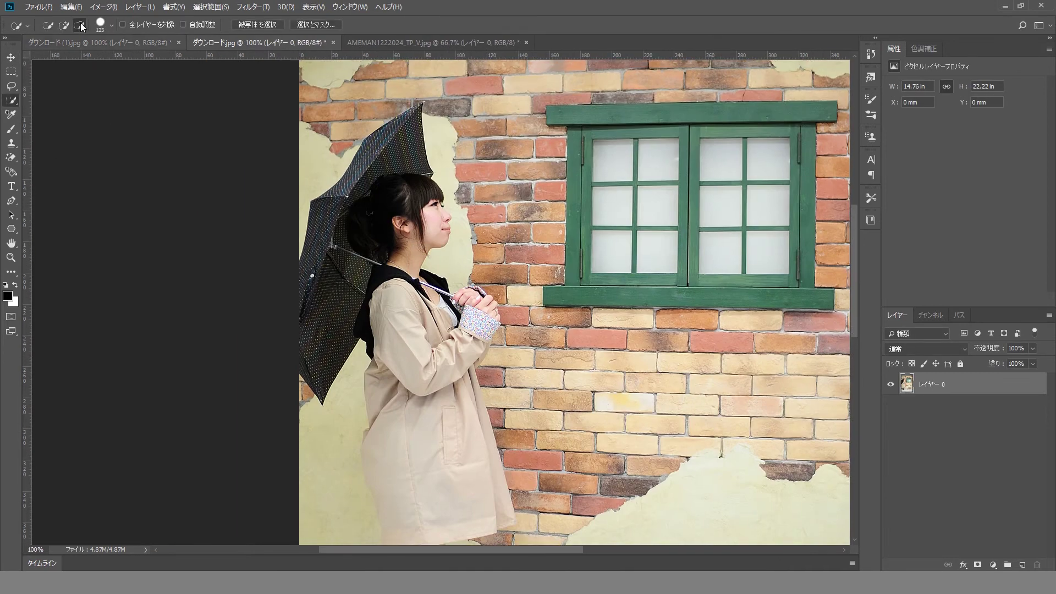
scroll(419, 237, "up", 1)
mouse_move(440, 396)
left_mouse_down()
mouse_move(416, 427)
mouse_move(378, 189)
left_mouse_up()
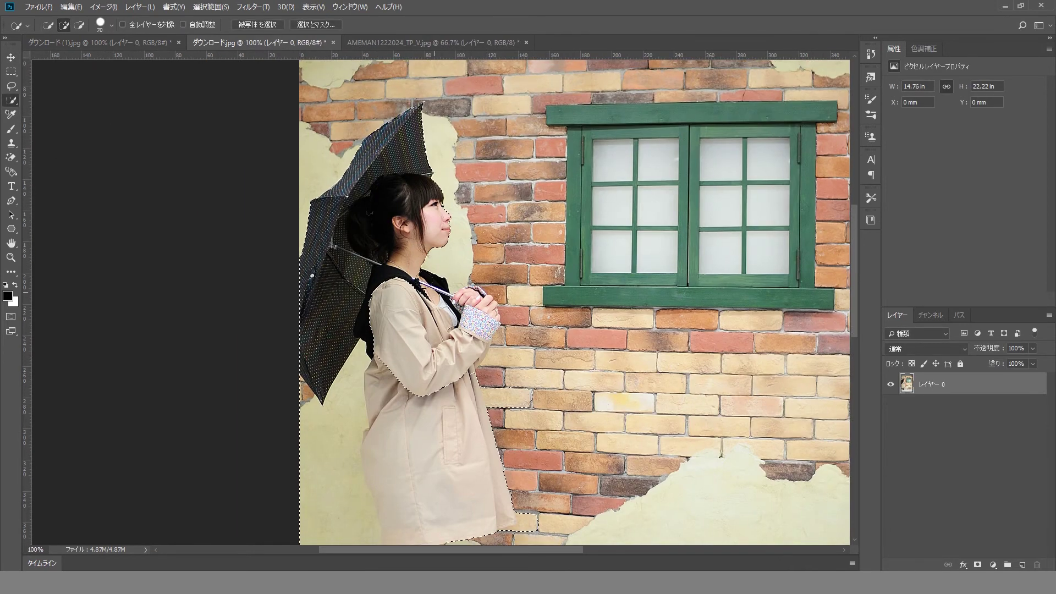
scroll(377, 406, "down", 5)
Step: Subtract the wall behind the woman and the bricks beside her coat from the selection
left_click(80, 24)
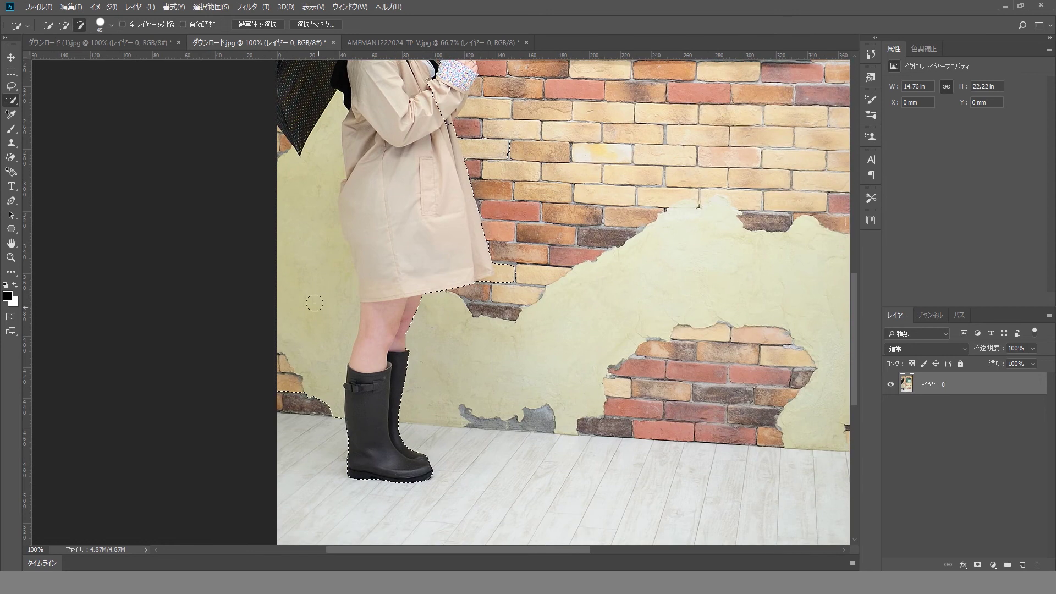
key("bracketleft")
key("bracketleft")
key("bracketleft")
key("bracketleft")
scroll(489, 448, "up", 4)
left_click(473, 318)
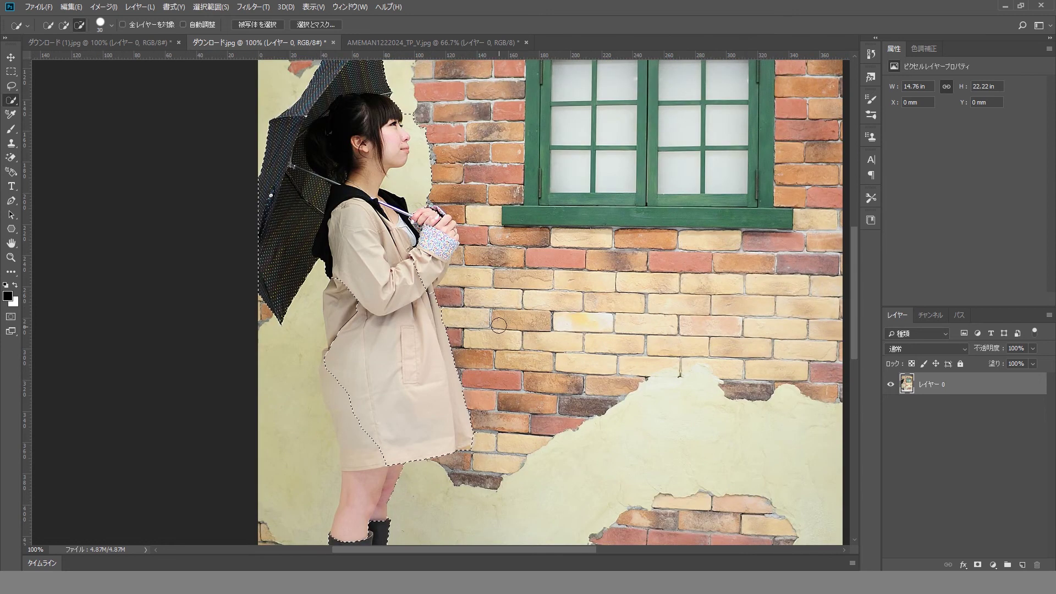
Step: Subtract the plaster wall in front of the woman's face and collar with a smaller selection brush
scroll(462, 330, "up", 4)
scroll(455, 407, "up", 4)
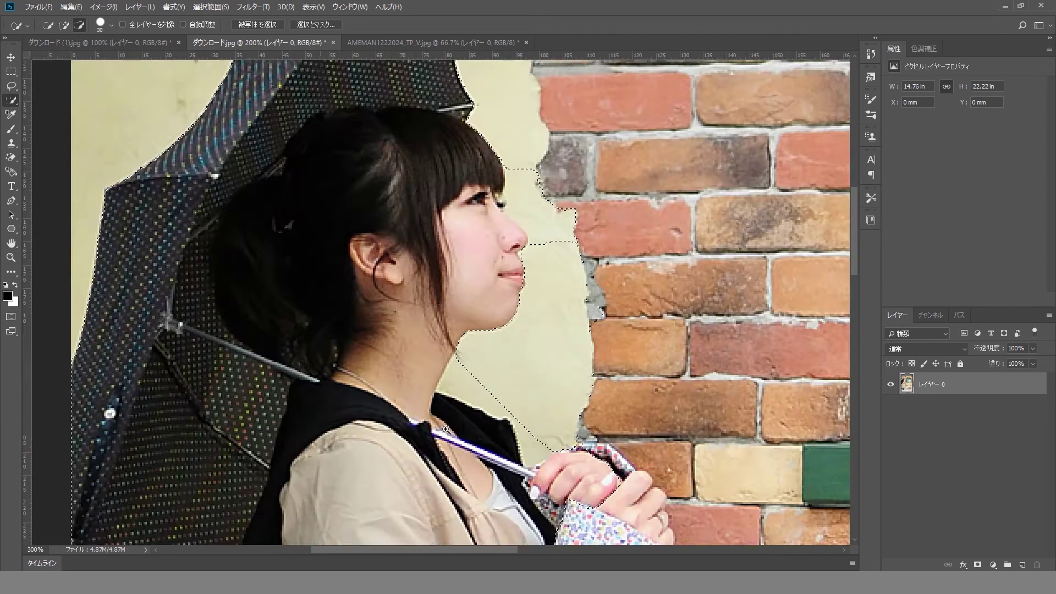
key("bracketleft")
key("bracketleft")
left_click_drag(502, 511, 447, 460)
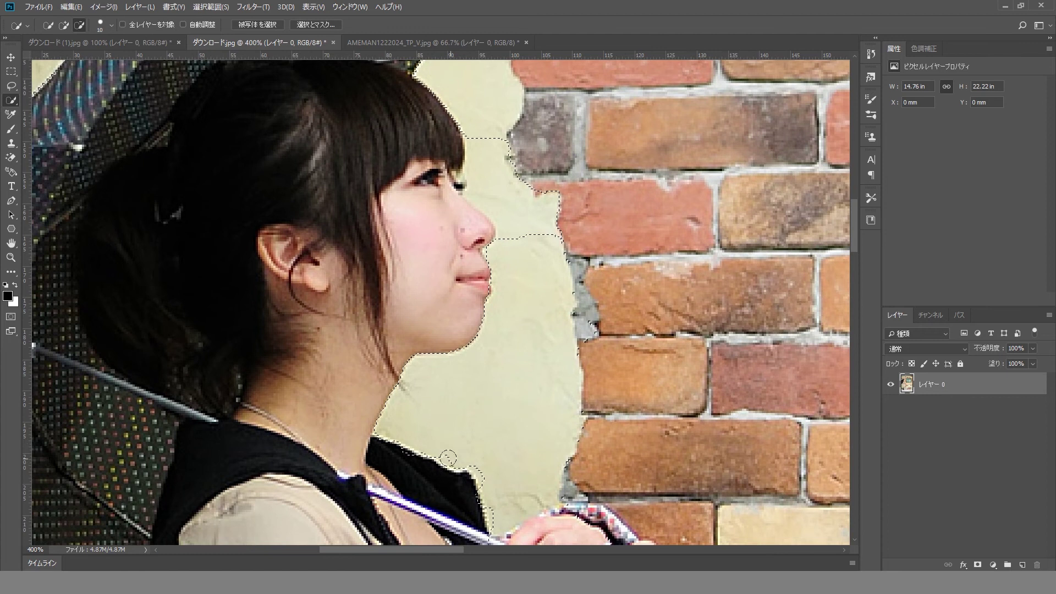
left_click(518, 214)
mouse_move(447, 162)
left_mouse_down()
mouse_move(471, 273)
mouse_move(561, 178)
mouse_move(554, 200)
left_mouse_up()
Step: Subtract the patch of brick at the umbrella's upper tip from the selection with a finer brush
key("bracketleft")
key("bracketleft")
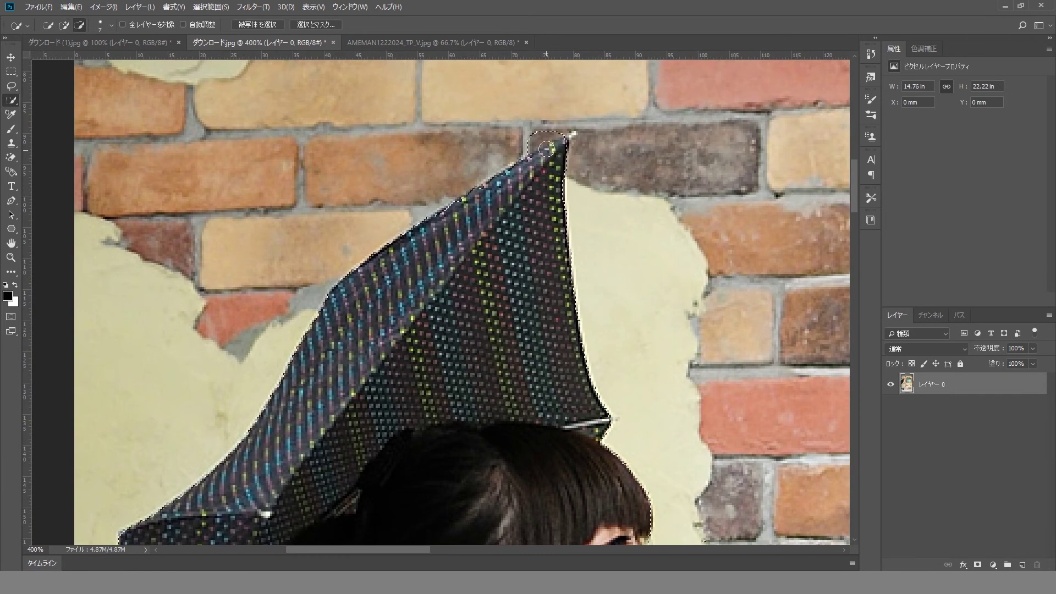
left_click_drag(534, 139, 560, 133)
Step: Add the missing back of the woman's coat and her legs to the selection
left_click_drag(421, 489, 442, 76)
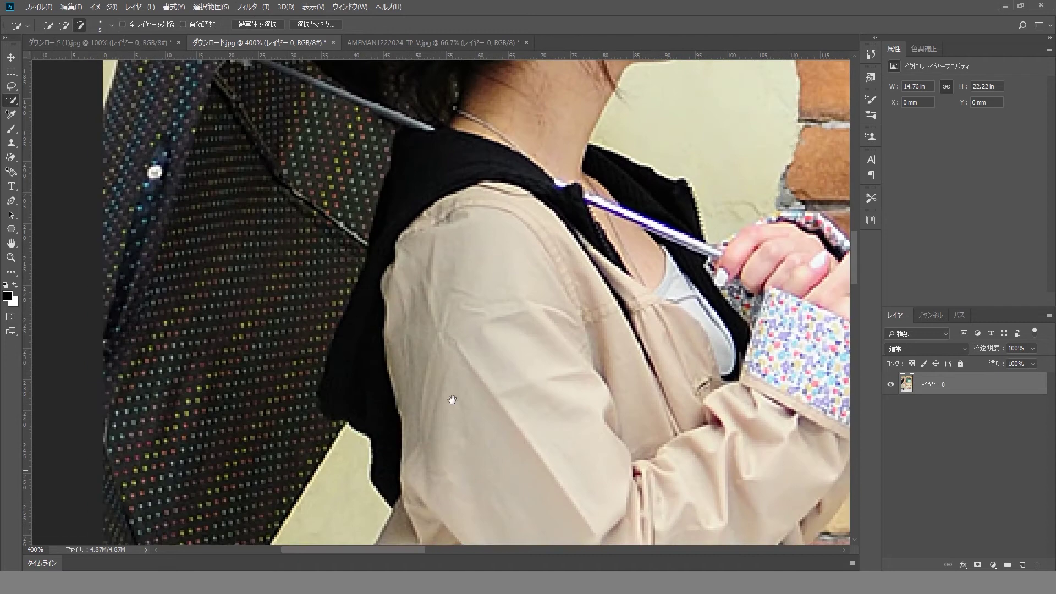
left_click_drag(453, 401, 438, 81)
left_click(63, 25)
left_click_drag(409, 297, 443, 233)
left_click_drag(365, 478, 391, 220)
left_click_drag(389, 324, 436, 220)
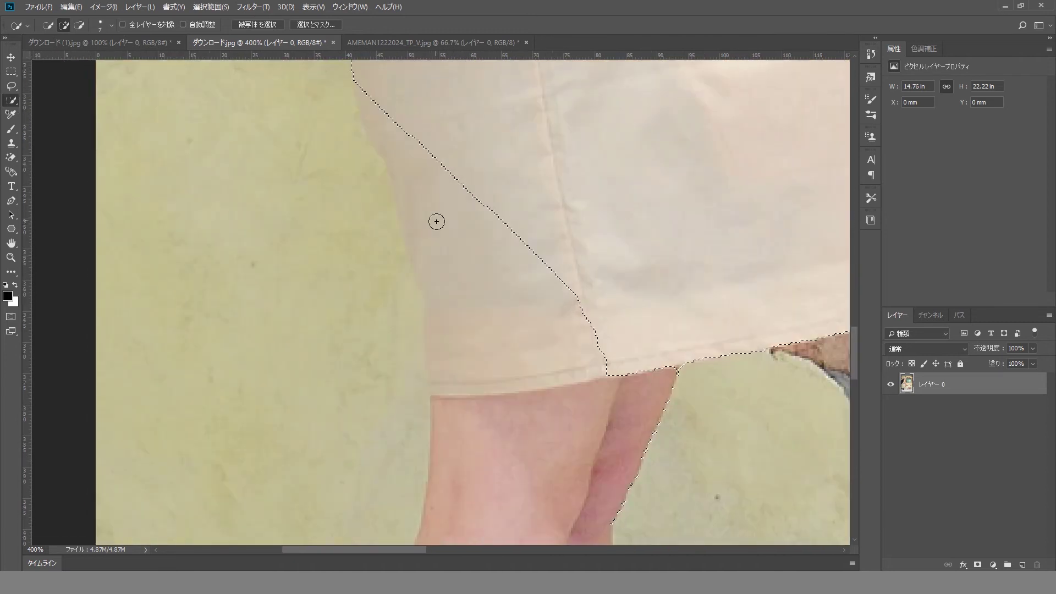
left_click_drag(462, 391, 447, 188)
left_click(482, 180, "alt")
left_click_drag(447, 248, 452, 368)
left_click(482, 180, "alt")
left_click(482, 180, "alt")
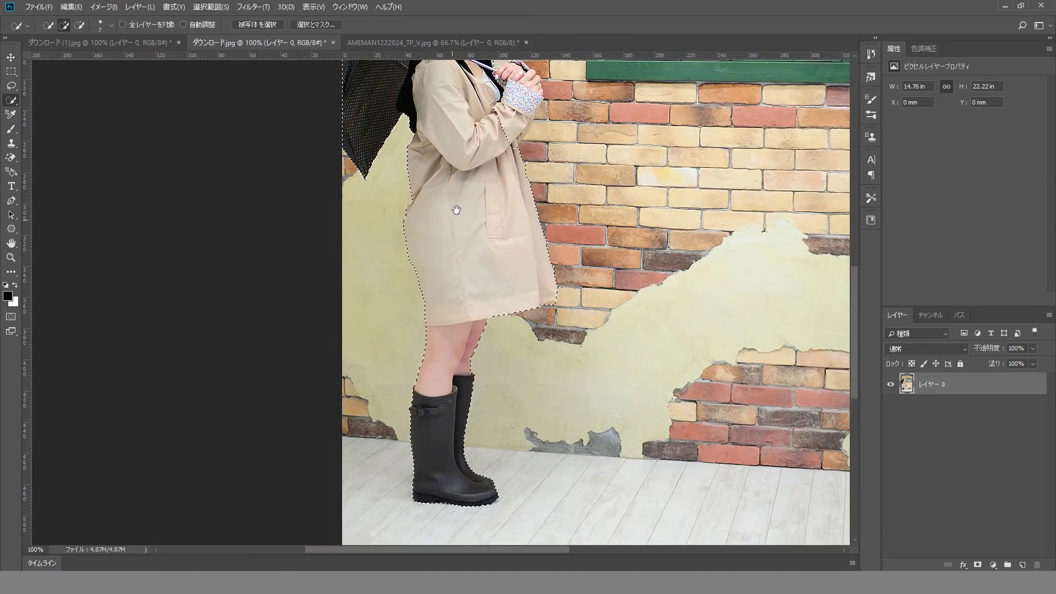
Step: Add the missing part of the coat sleeve below the patterned cuff to the selection
left_click_drag(450, 145, 471, 387)
left_click(545, 338, "ctrl")
left_click(545, 338, "ctrl")
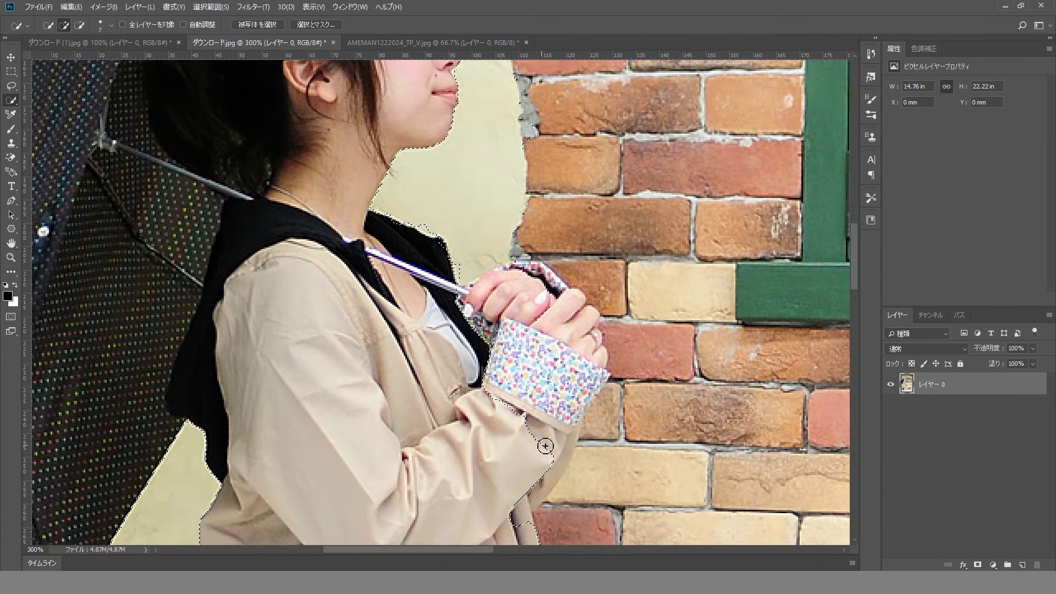
mouse_move(539, 321)
left_mouse_down()
mouse_move(520, 375)
mouse_move(500, 227)
left_mouse_up()
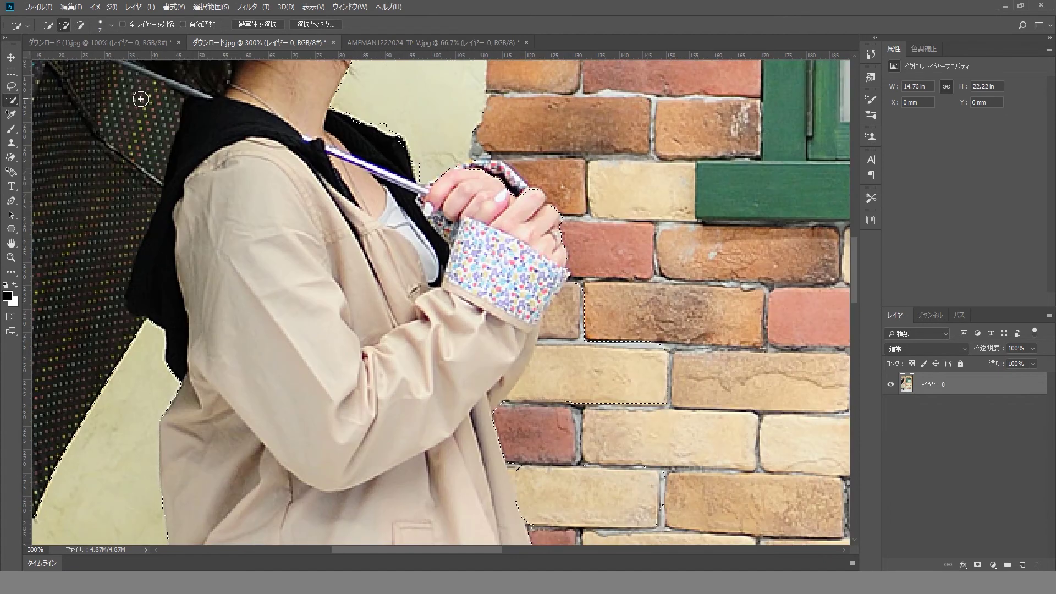
Step: Subtract the bricks included beside the sleeve and the front edge of the coat
left_click_drag(551, 450, 555, 285)
left_click_drag(613, 462, 569, 347)
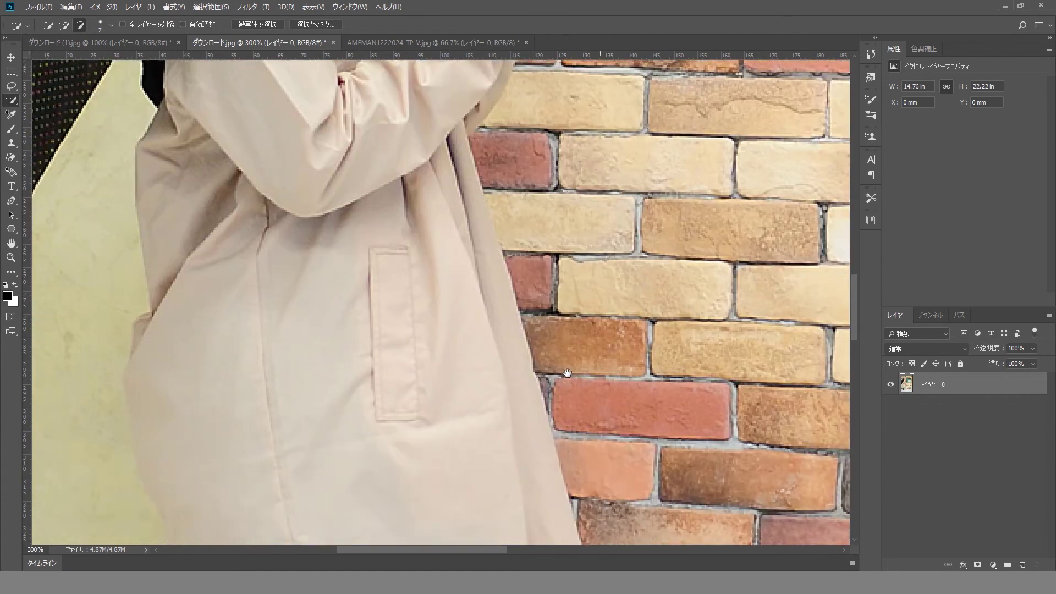
key("ctrl+0")
Step: Refine the woman's selection edge in Select and Mask along her hair, collar, hands and coat with a smaller brush
left_click(315, 23)
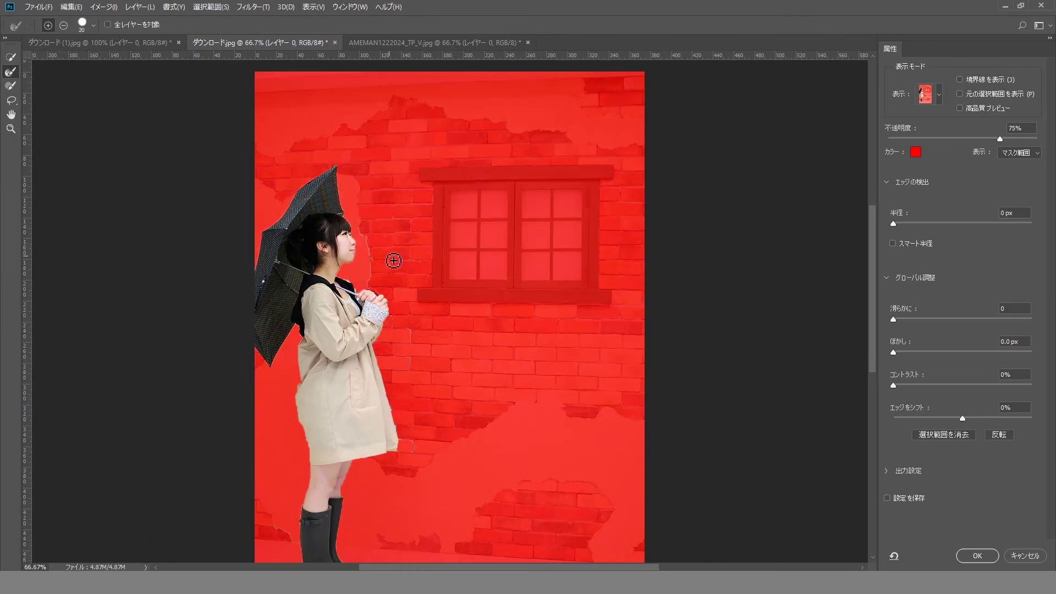
scroll(385, 261, "up", 2)
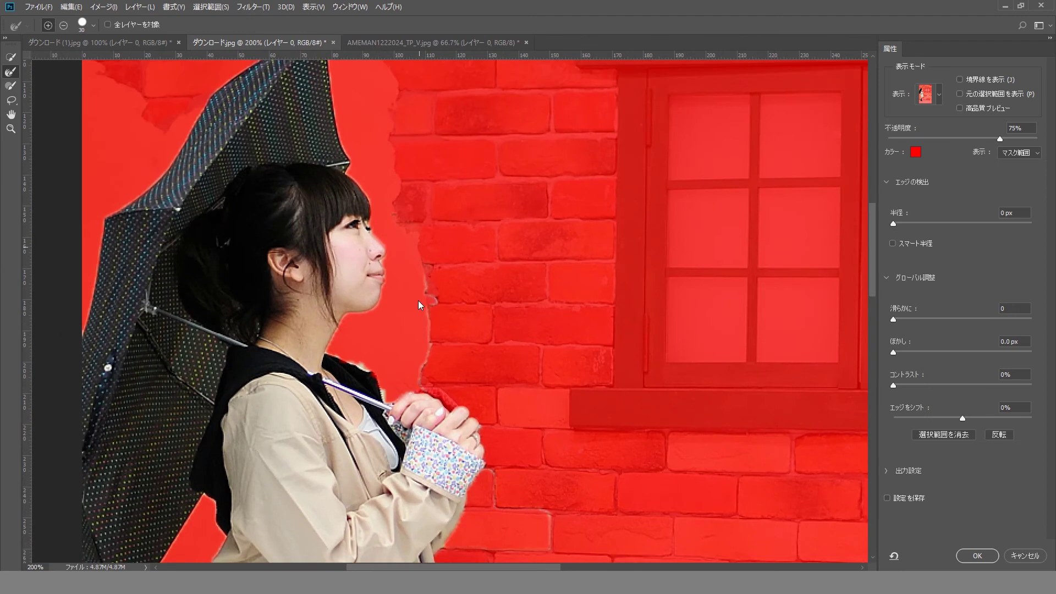
scroll(370, 253, "up", 2)
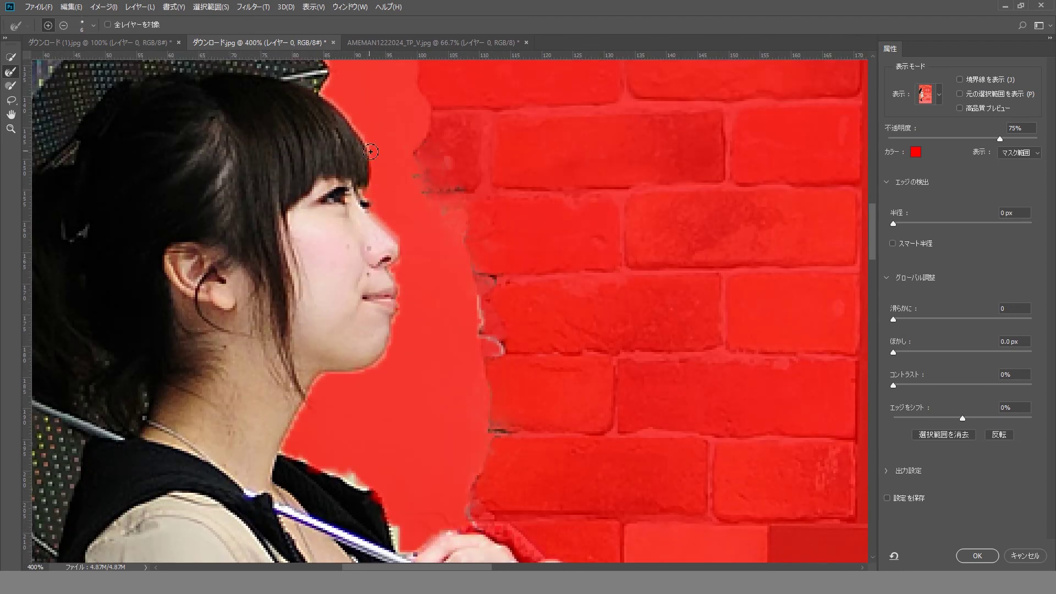
scroll(370, 151, "down", 5)
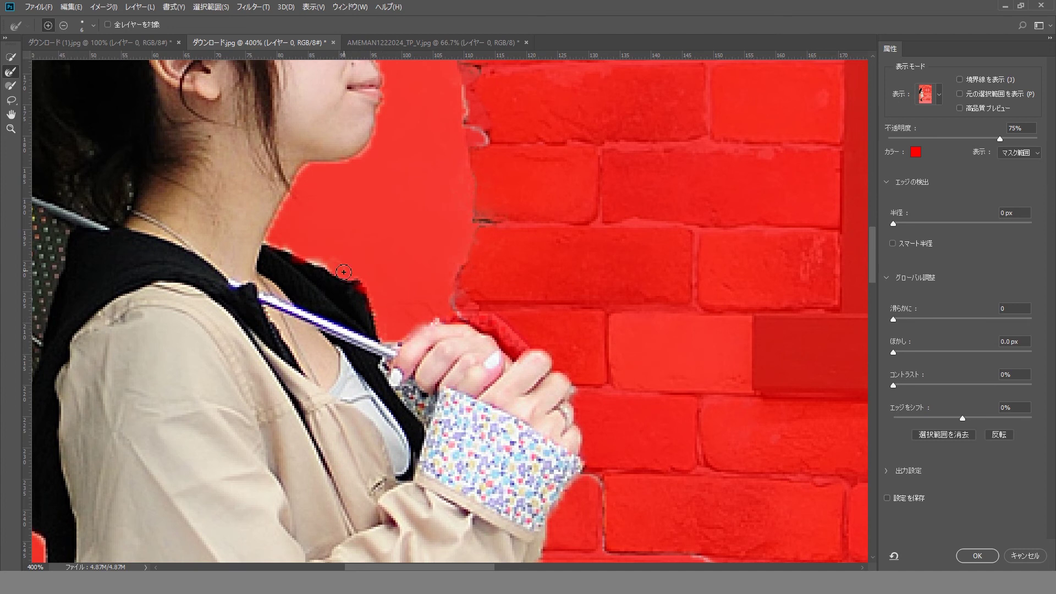
scroll(344, 272, "down", 10)
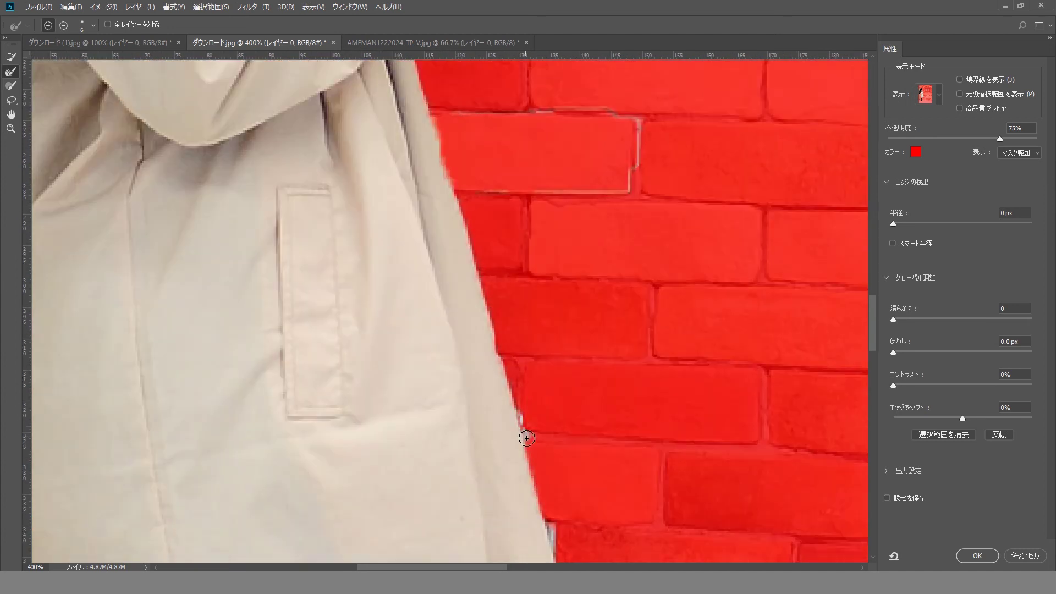
scroll(526, 438, "down", 6)
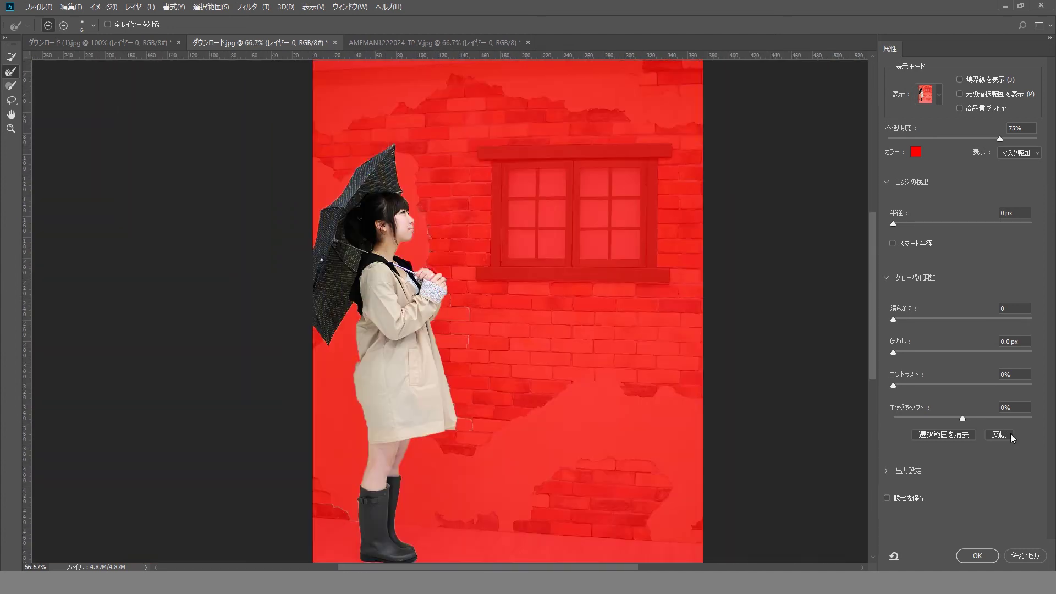
Step: Invert the refined selection and delete the wall background around the woman
left_click(999, 434)
left_click(977, 556)
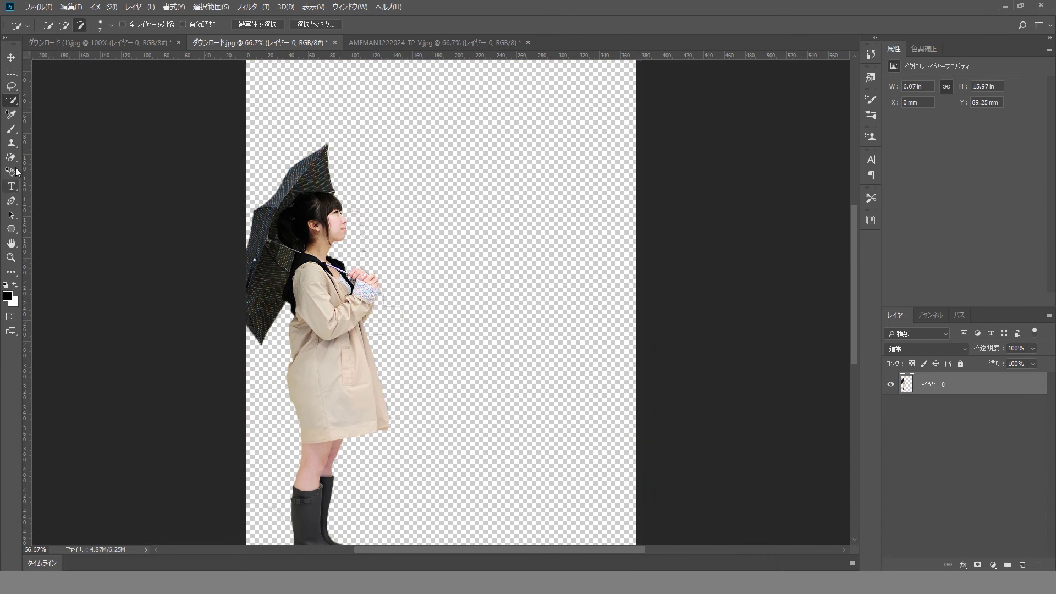
Step: Erase the leftover background remnants beside the hands, sleeve and front edge of the woman's coat with the Eraser tool
left_click(13, 157)
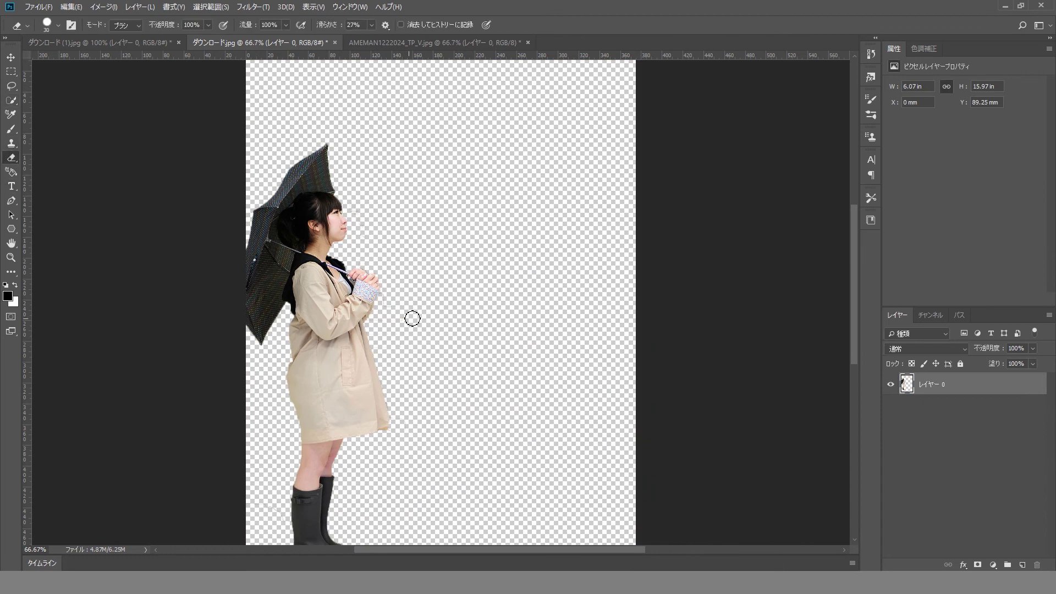
scroll(330, 305, "up", 4)
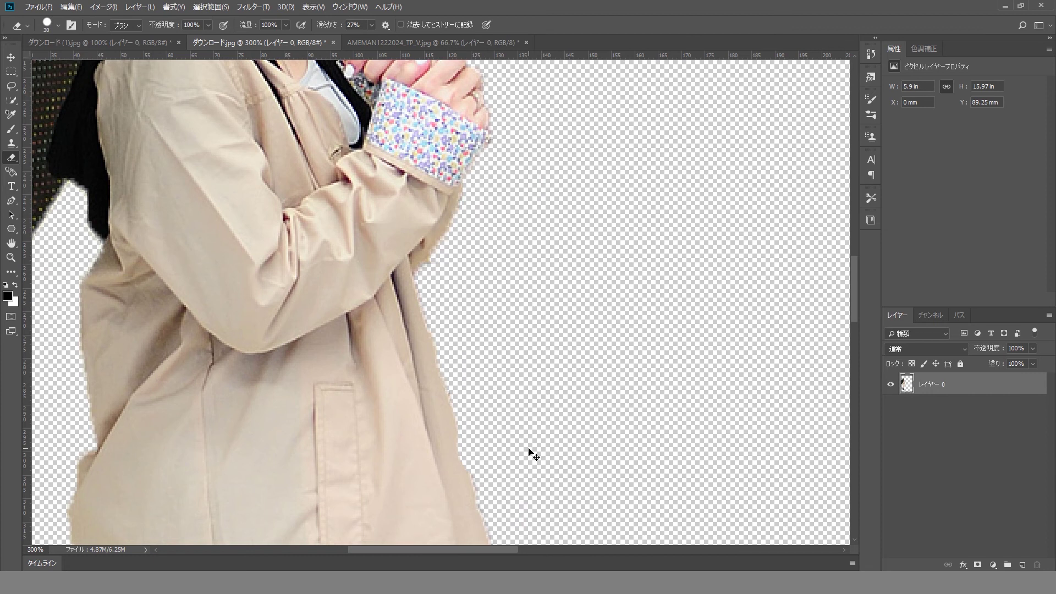
left_click_drag(550, 386, 495, 305)
left_click_drag(481, 450, 444, 384)
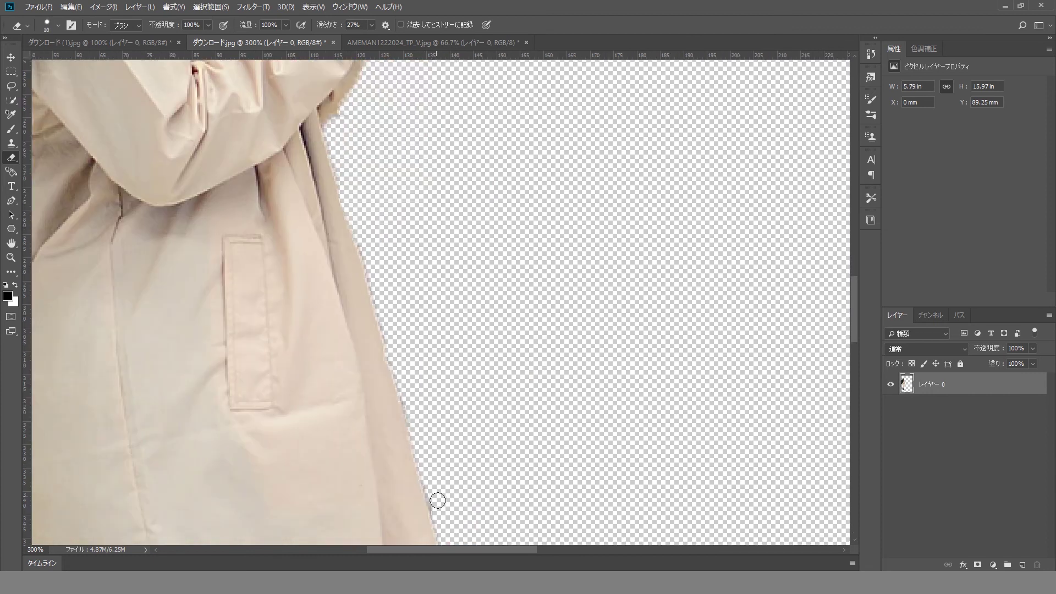
scroll(478, 319, "down", 5)
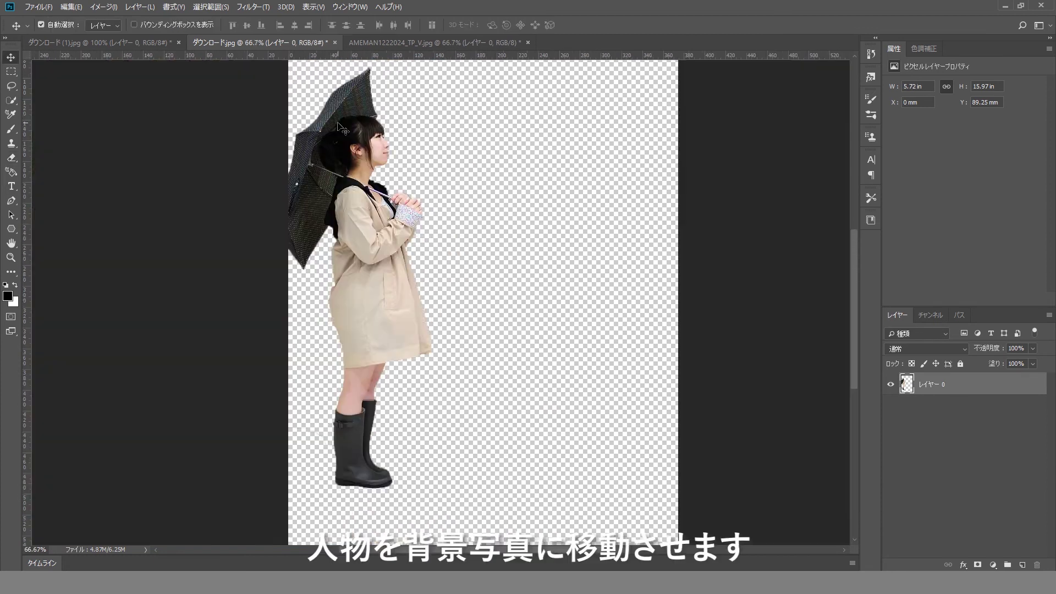
Step: Place the woman's cutout and the horizontally flipped man's cutout as layers in the starry lavender-field image
left_click_drag(379, 248, 365, 335)
left_click(159, 42)
left_click(103, 7)
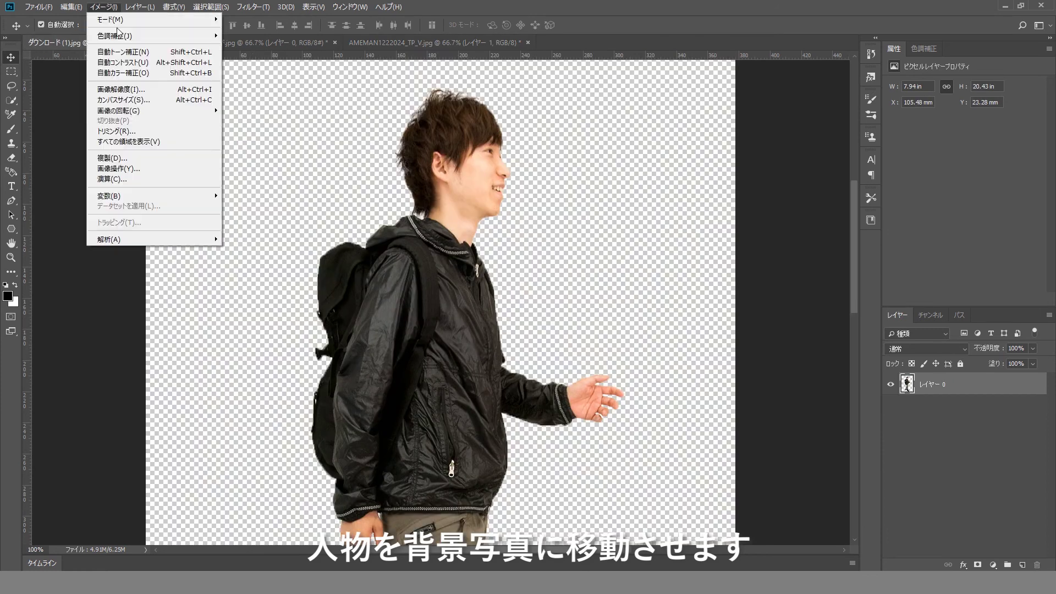
mouse_move(143, 106)
left_click(278, 159)
left_click_drag(418, 121, 550, 275)
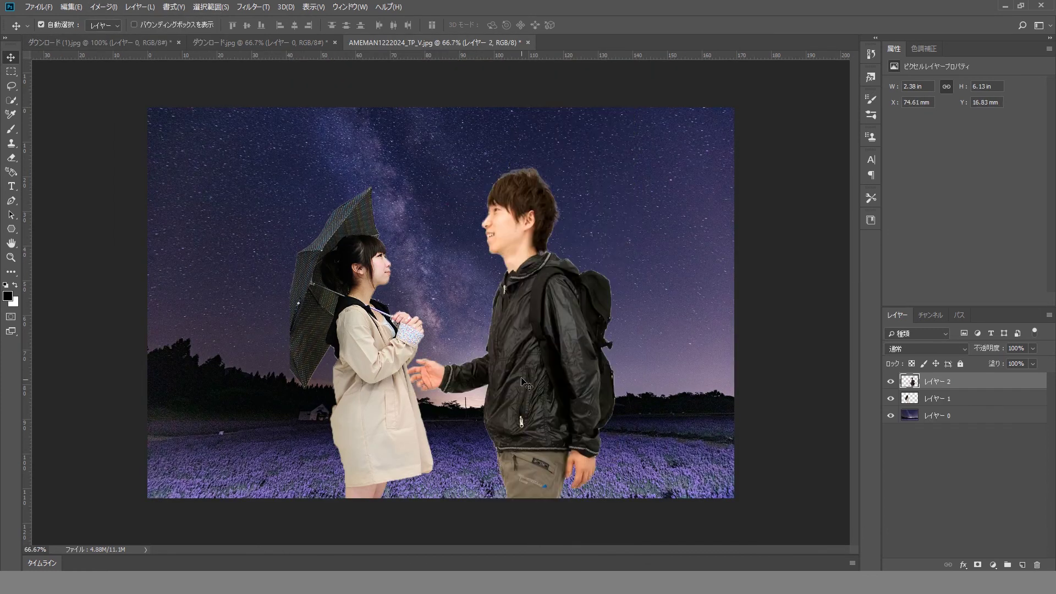
Step: Scale the man down to about 1.78 × 4.57 in and position him facing the woman with his hand near hers
key("ctrl+t")
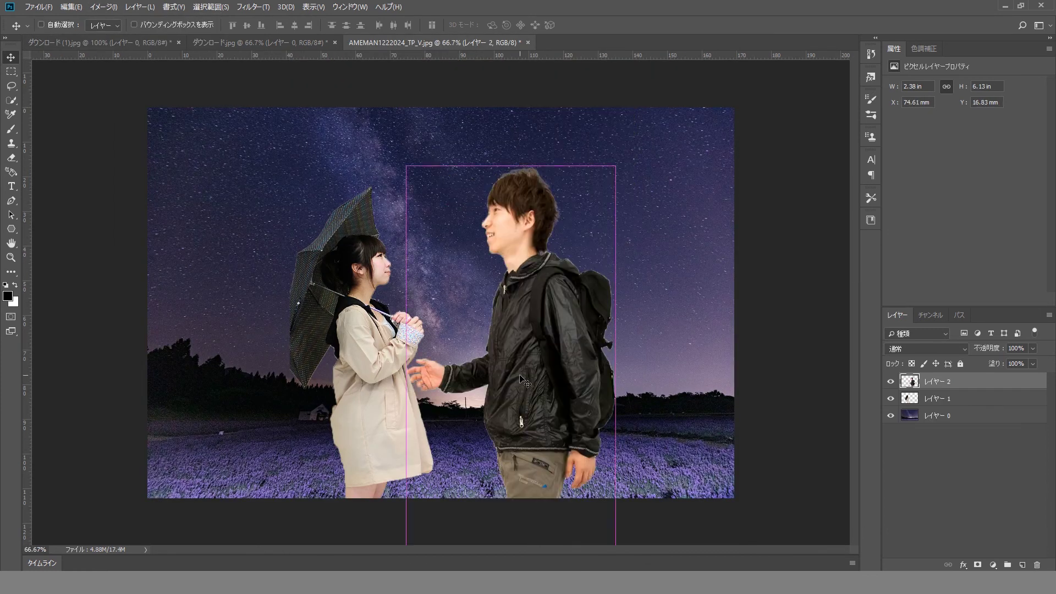
left_click_drag(613, 165, 582, 255)
left_click_drag(528, 346, 557, 232)
left_click_drag(606, 141, 581, 198)
left_click_drag(541, 291, 519, 295)
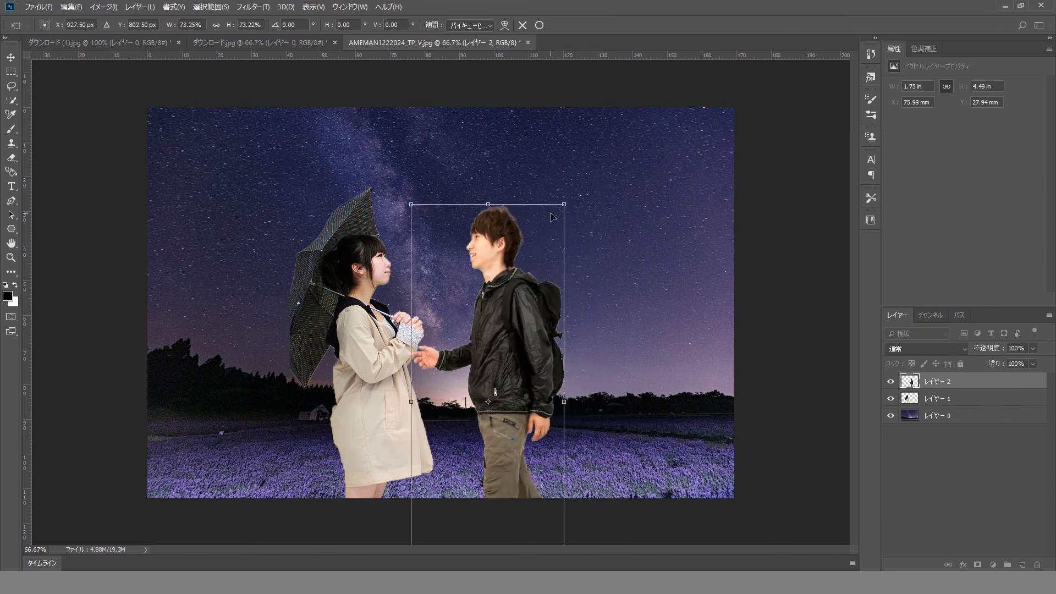
left_click_drag(561, 207, 568, 198)
key("Return")
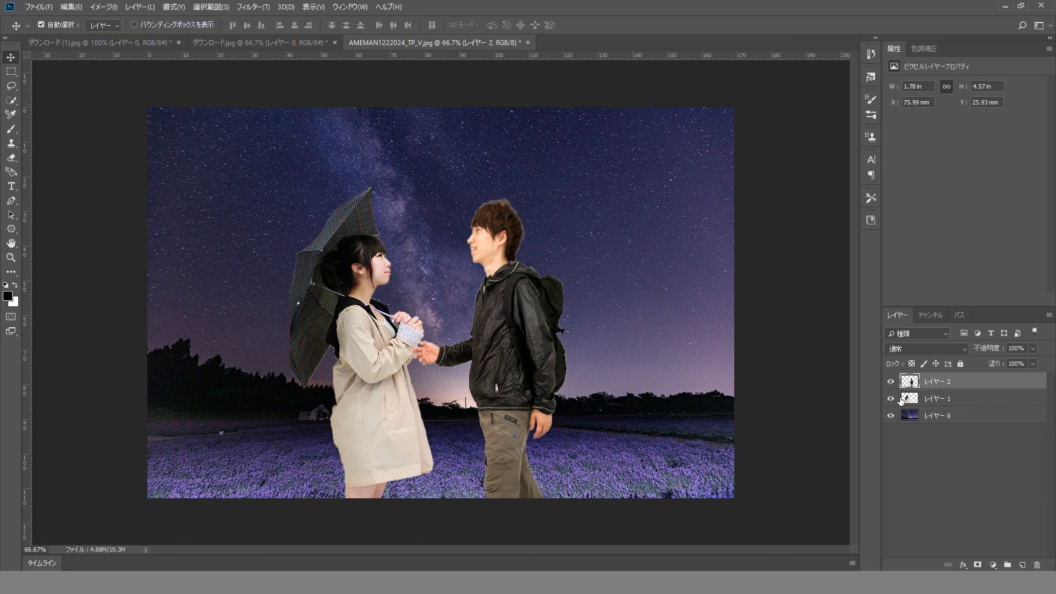
Step: Enlarge and distort the background layer to about 9.7 × 7.8 in so its horizon drops, keeping both people layers hidden only meanwhile
key("ctrl+minus")
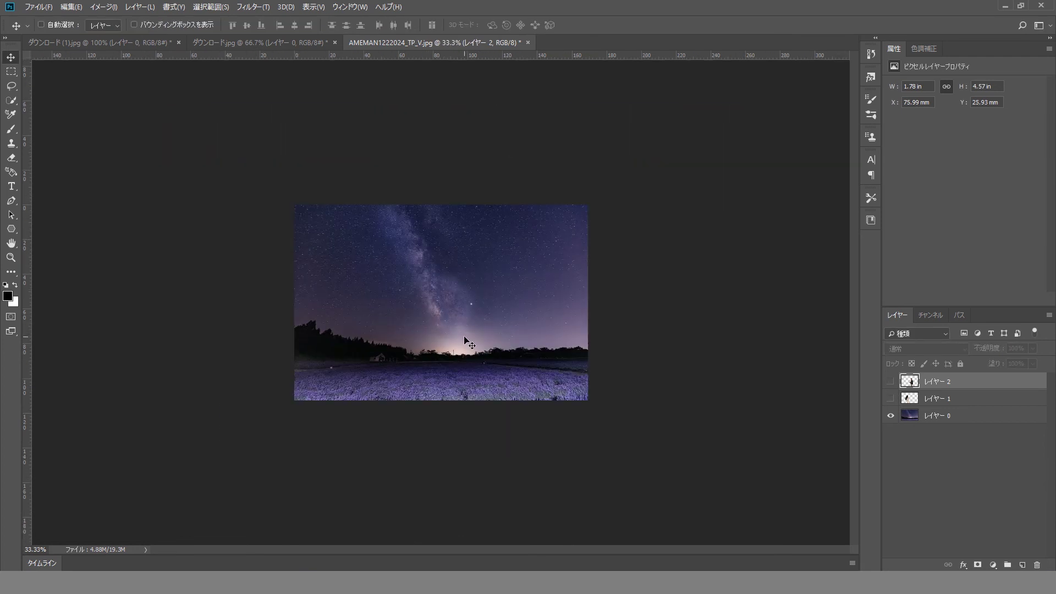
left_click(957, 418)
key("ctrl+t")
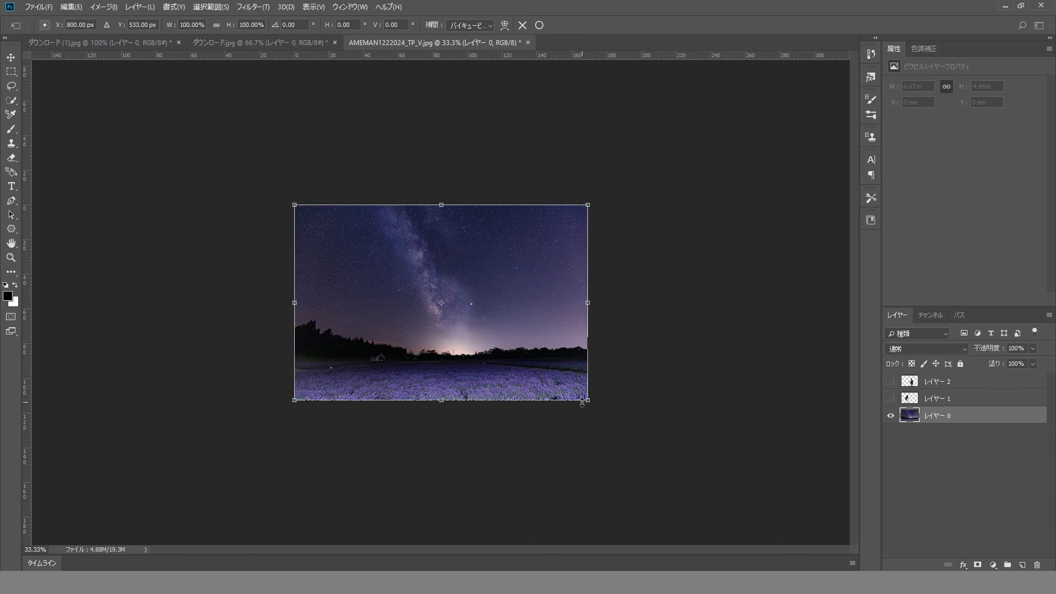
left_click_drag(588, 401, 619, 421)
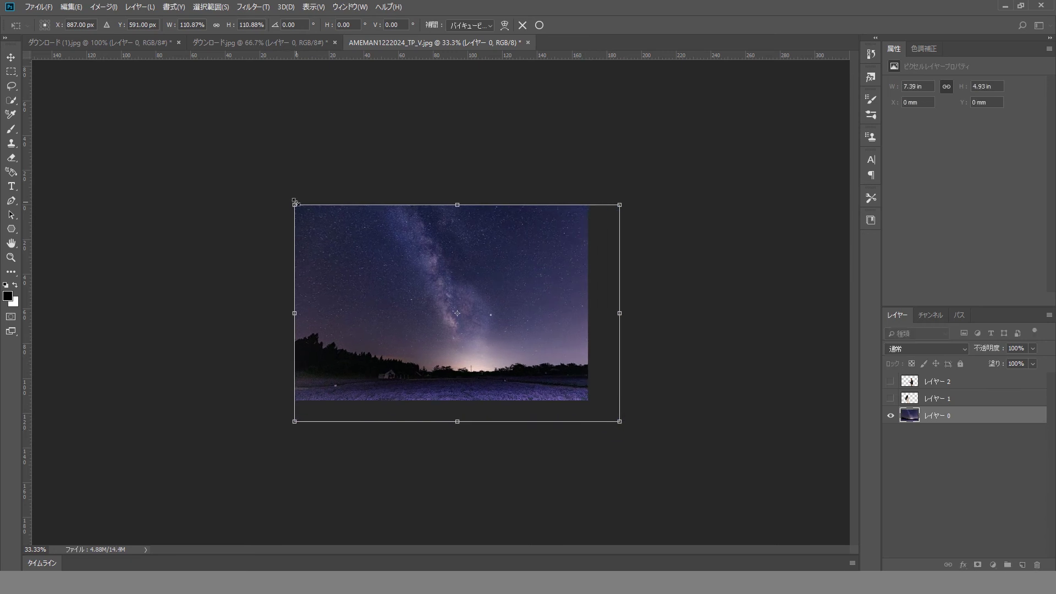
left_click_drag(285, 201, 237, 167)
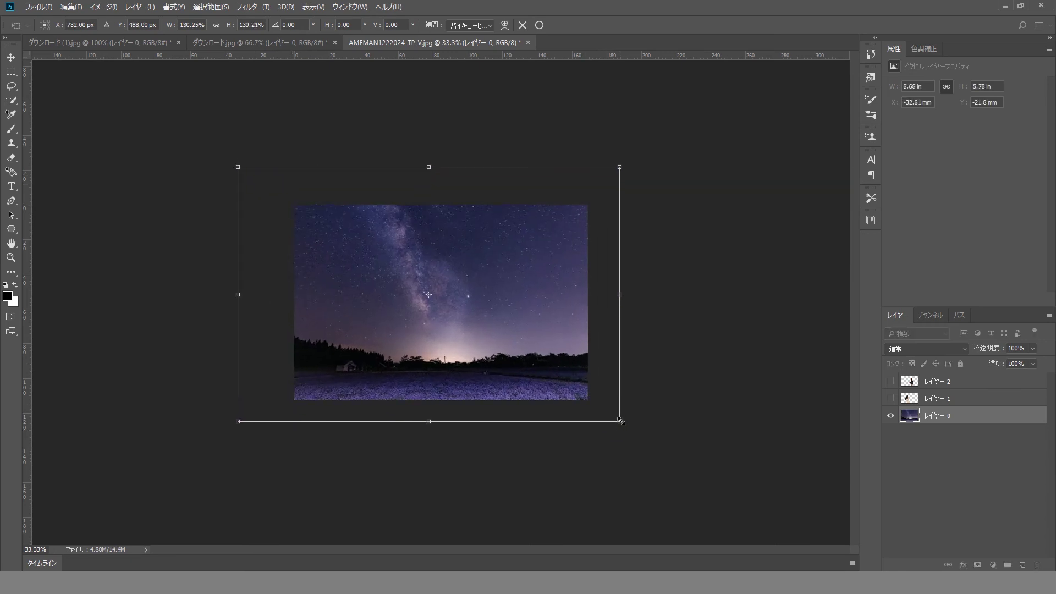
left_click_drag(621, 422, 652, 506)
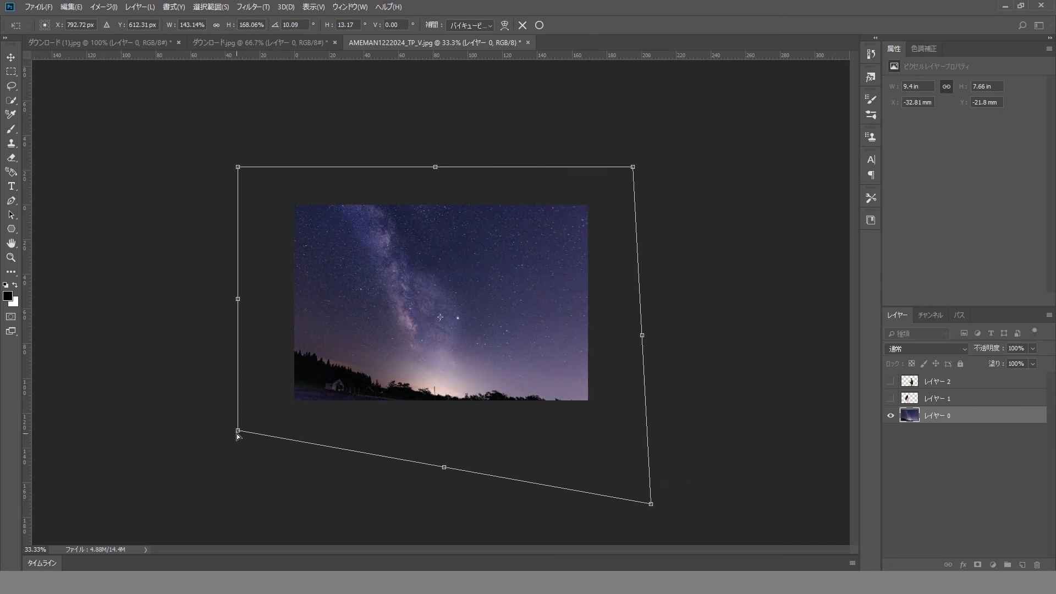
left_click_drag(238, 436, 227, 443)
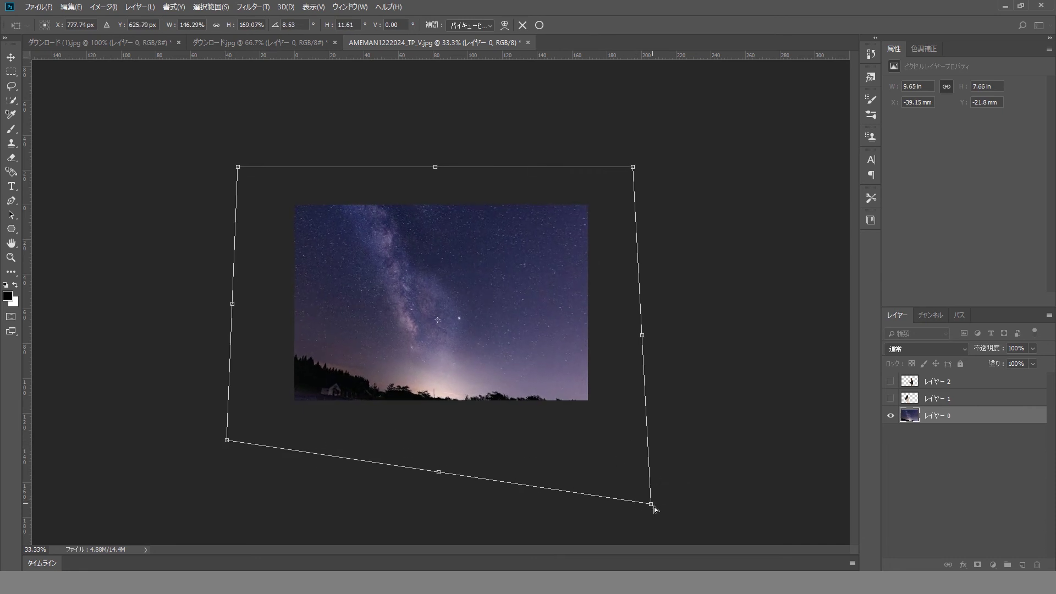
key("Escape")
left_click(890, 381)
left_click(891, 398)
Step: Turn the woman into a black silhouette with a Hue/Saturation adjustment clipped to her layer and lightness -100
left_click(971, 398)
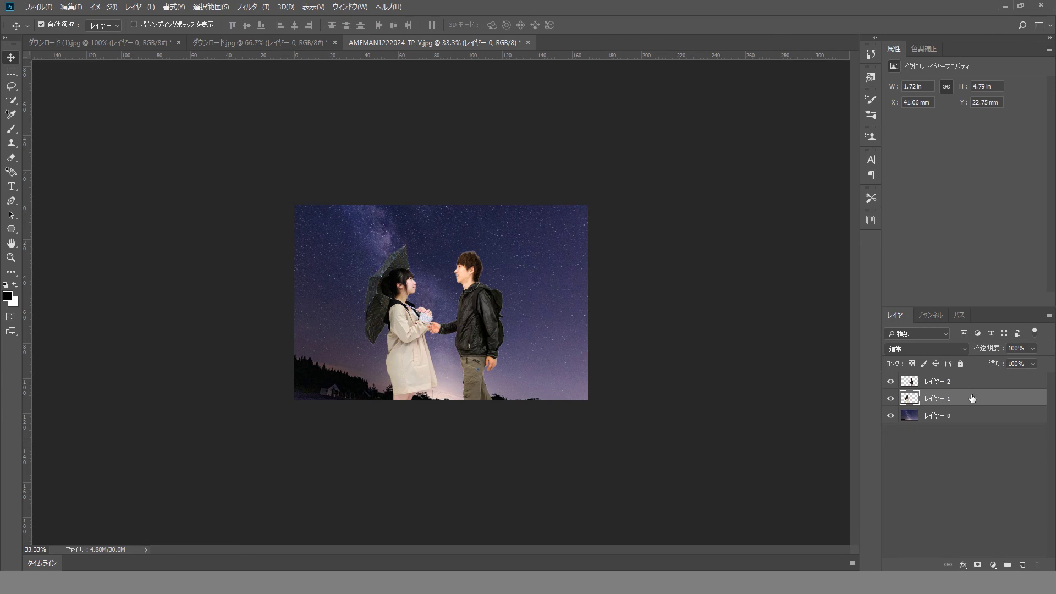
left_click(993, 564)
left_click(943, 499)
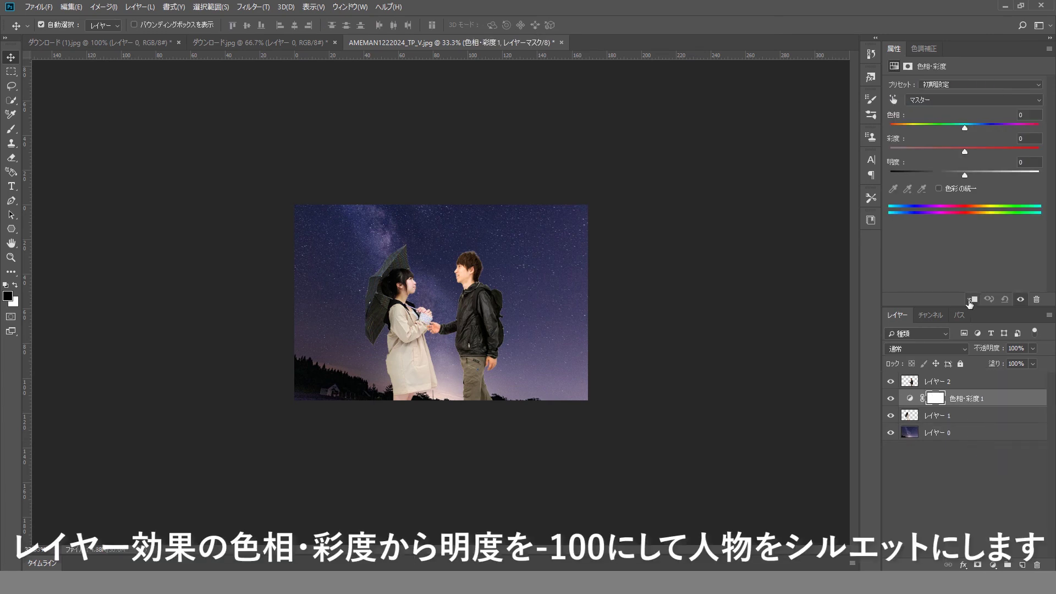
left_click(971, 298)
left_click_drag(959, 176, 883, 179)
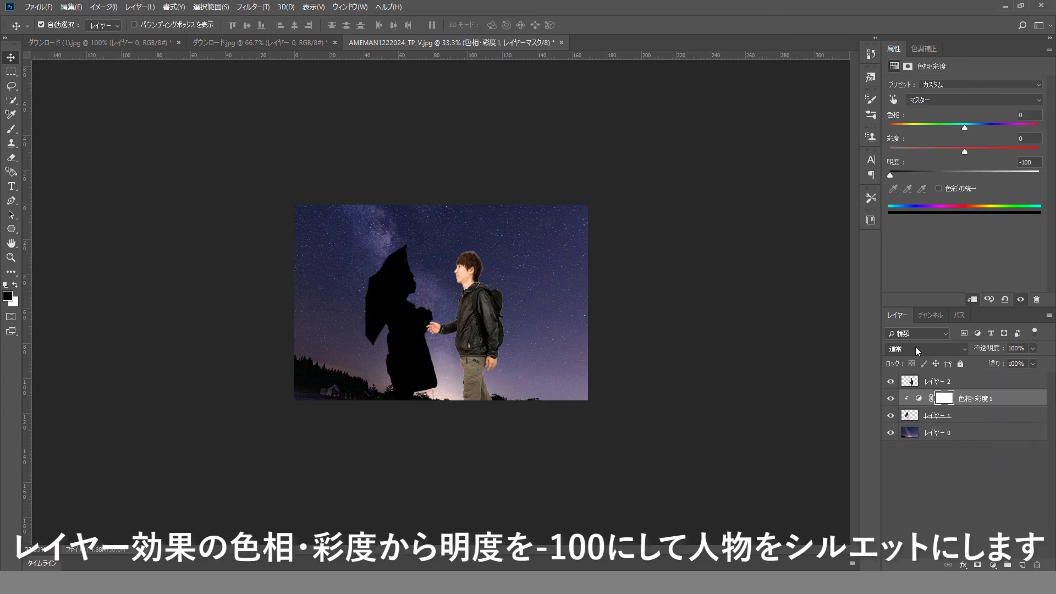
Step: Turn the man into a black silhouette with a Hue/Saturation adjustment clipped to his layer and lightness -100
left_click(944, 383)
left_click(993, 564)
left_click(1006, 465)
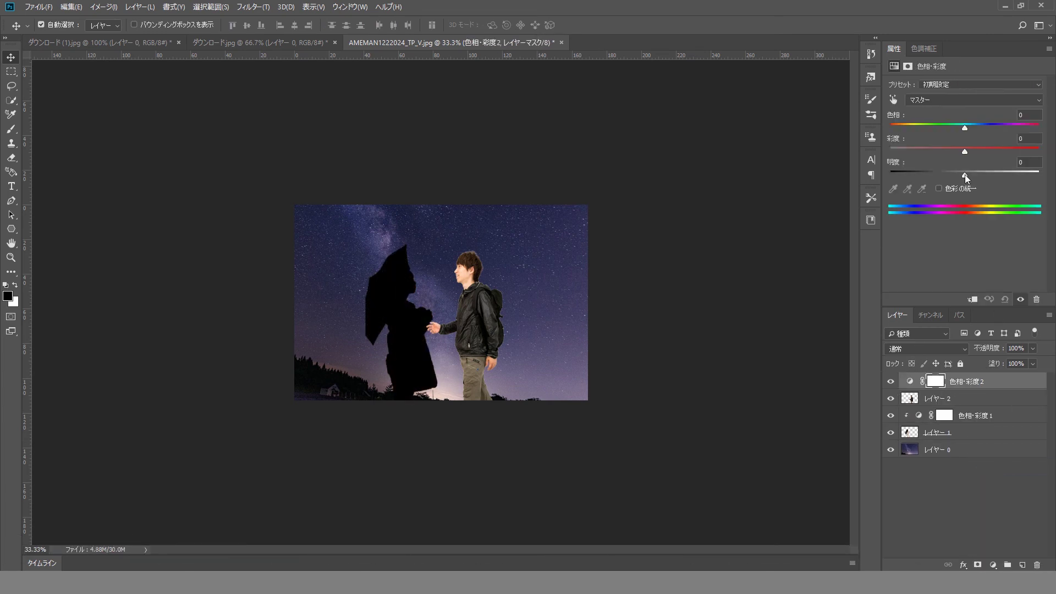
left_click_drag(964, 173, 881, 179)
left_click(972, 298)
left_click(962, 473)
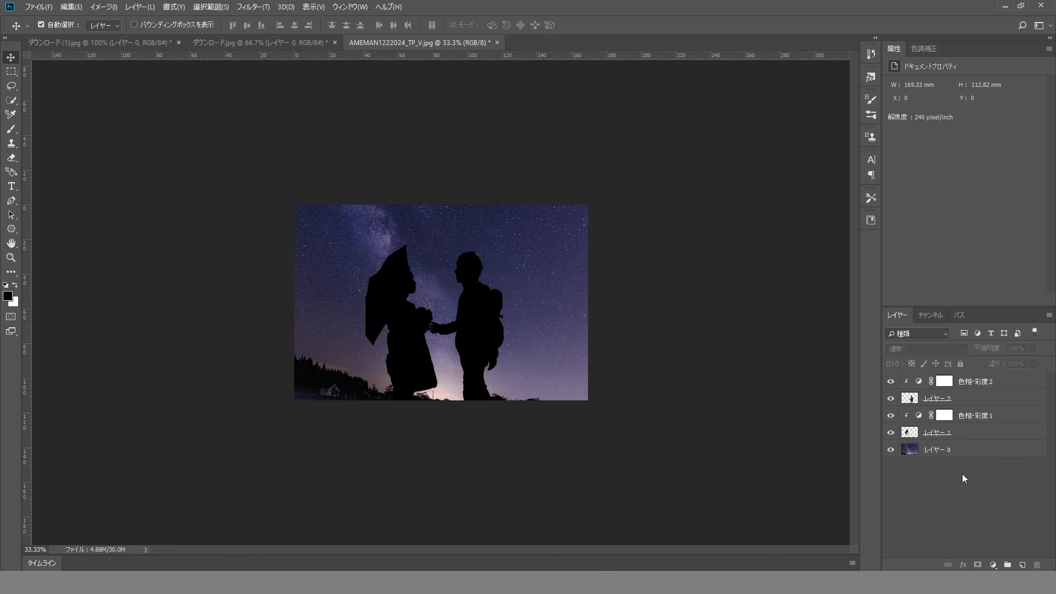
Step: Move the woman's silhouette slightly toward the man and down, to about X 43.2 mm, Y 25.9 mm
left_click(973, 450)
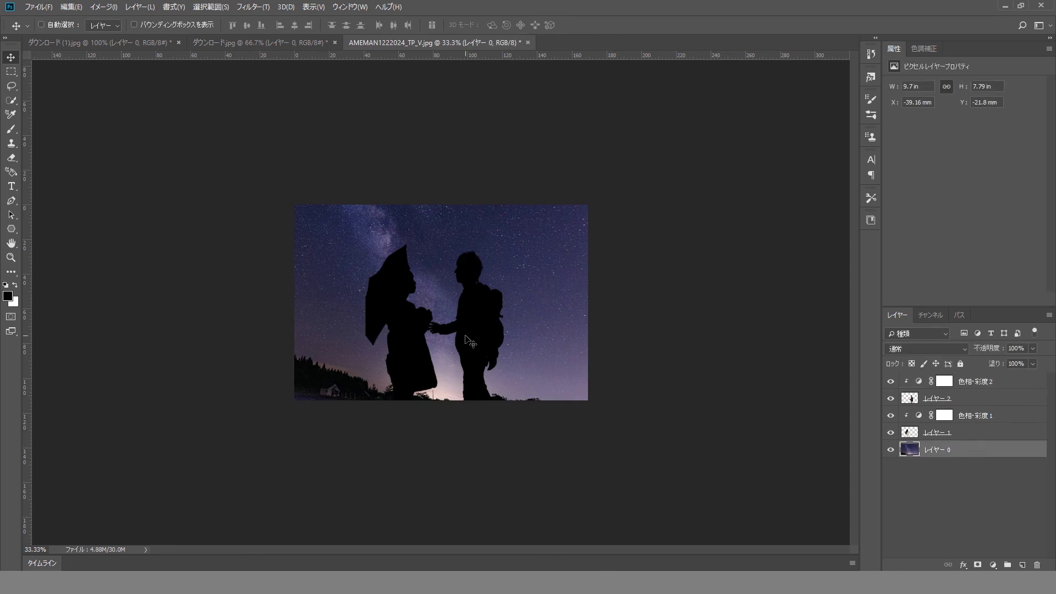
key("ctrl+plus")
key("ctrl+plus")
left_click_drag(399, 375, 406, 385)
left_click_drag(491, 364, 484, 359)
left_click_drag(418, 418, 423, 407)
key("ctrl+minus")
key("ctrl+minus")
key("ctrl+minus")
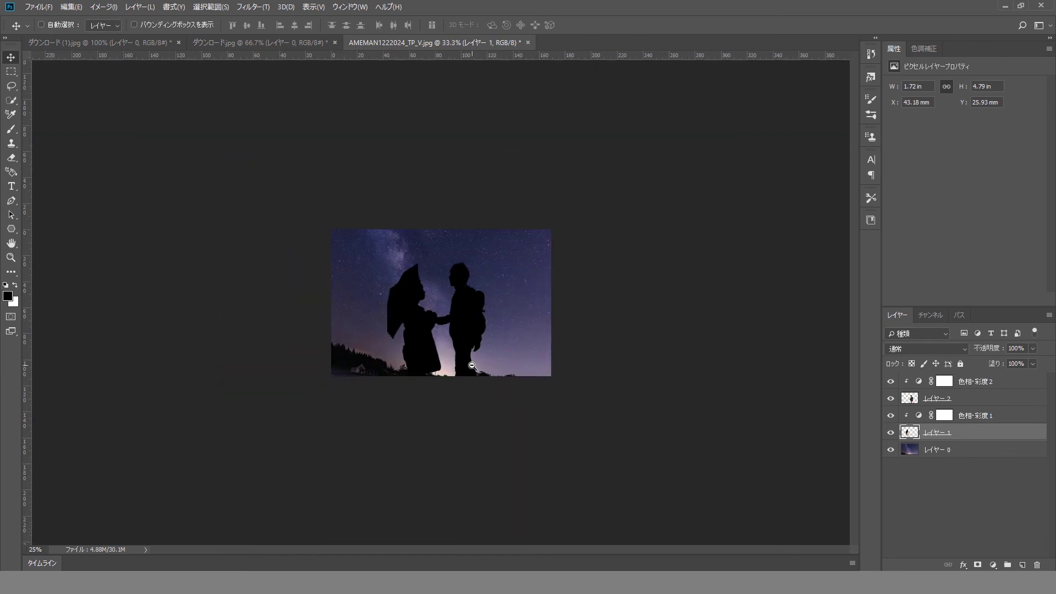
Step: Distort the background layer again to about 10.6 × 7.3 in to level its sloping horizon
left_click(534, 350, "ctrl")
key("ctrl+t")
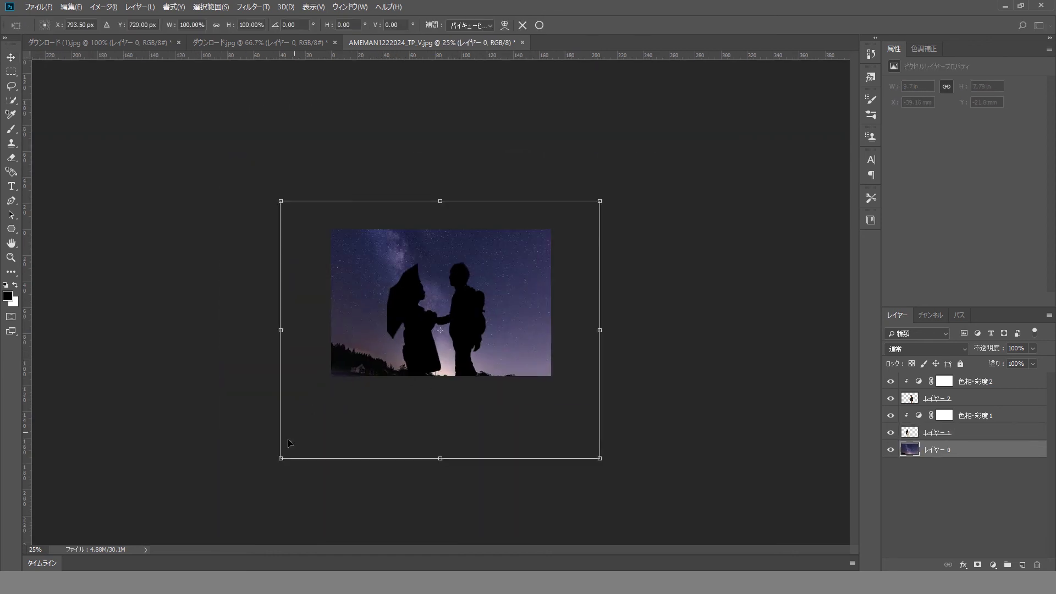
left_click_drag(280, 459, 227, 511)
left_click_drag(598, 461, 587, 443)
key("Escape")
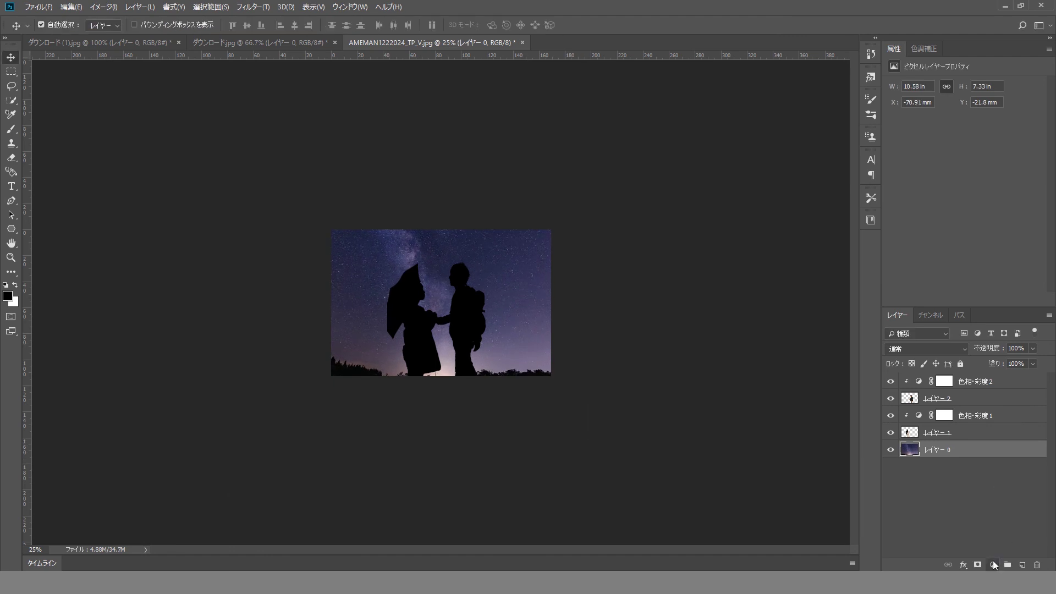
Step: Add a Levels adjustment above the background layer with black input 27 and midtone 1.05
left_click(994, 566)
left_click(959, 406)
mouse_move(969, 161)
left_mouse_down()
mouse_move(916, 163)
mouse_move(976, 164)
left_mouse_up()
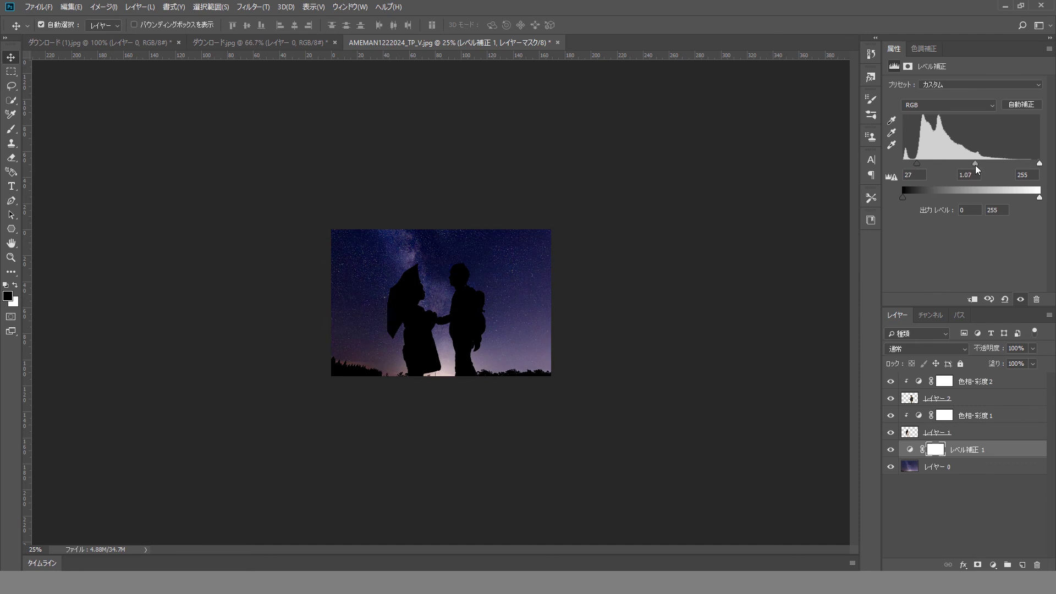
Step: Shift both silhouettes slightly to the right and nudge the background right to X -65.62 mm
left_click(972, 400)
left_click(988, 435, "shift")
key("shift+Left")
key("shift+Right")
key("shift+Right")
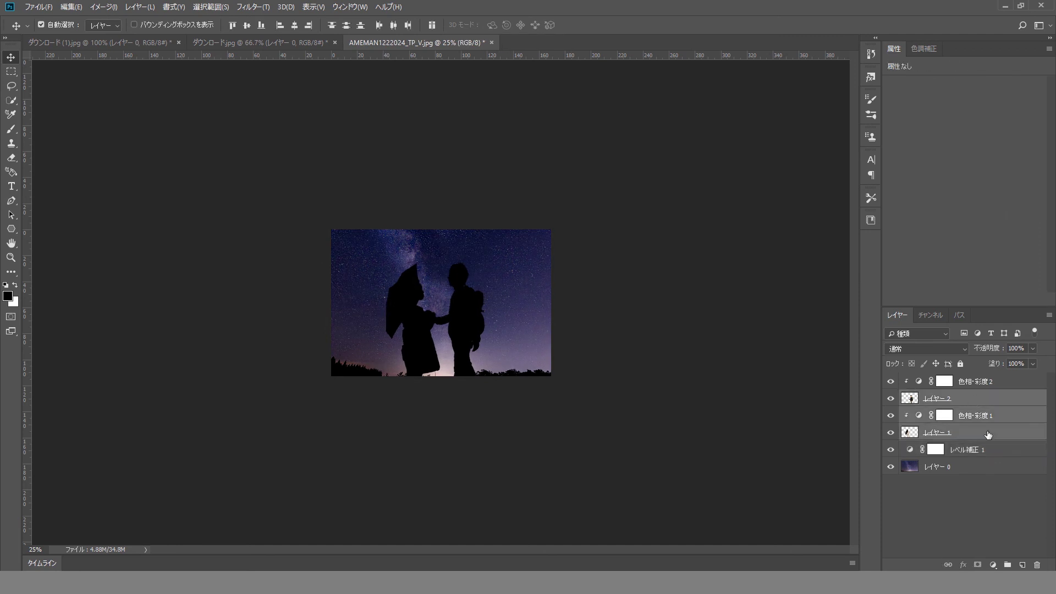
left_click(972, 471)
key("shift+Right")
key("shift+Right")
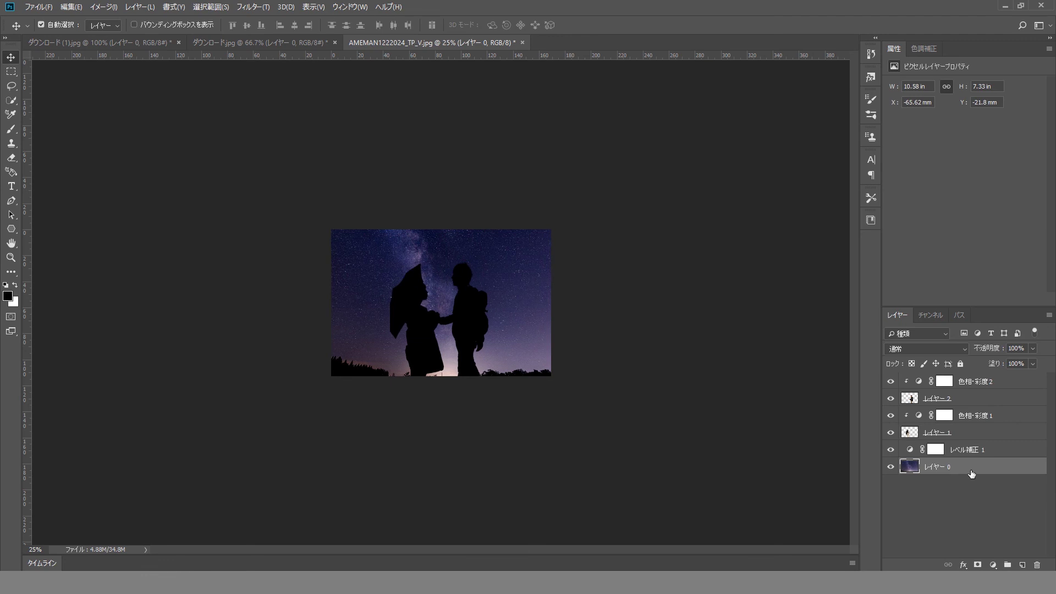
Step: Set the black input of the background's Levels adjustment to 32
left_click(965, 450)
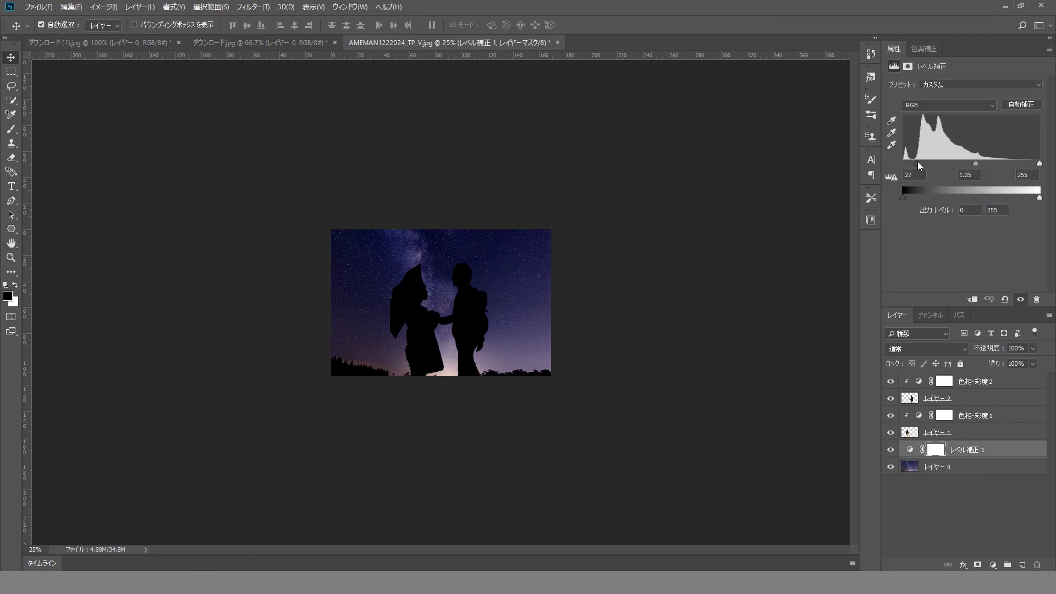
left_click(474, 323, "ctrl")
key("ctrl+plus")
key("ctrl+plus")
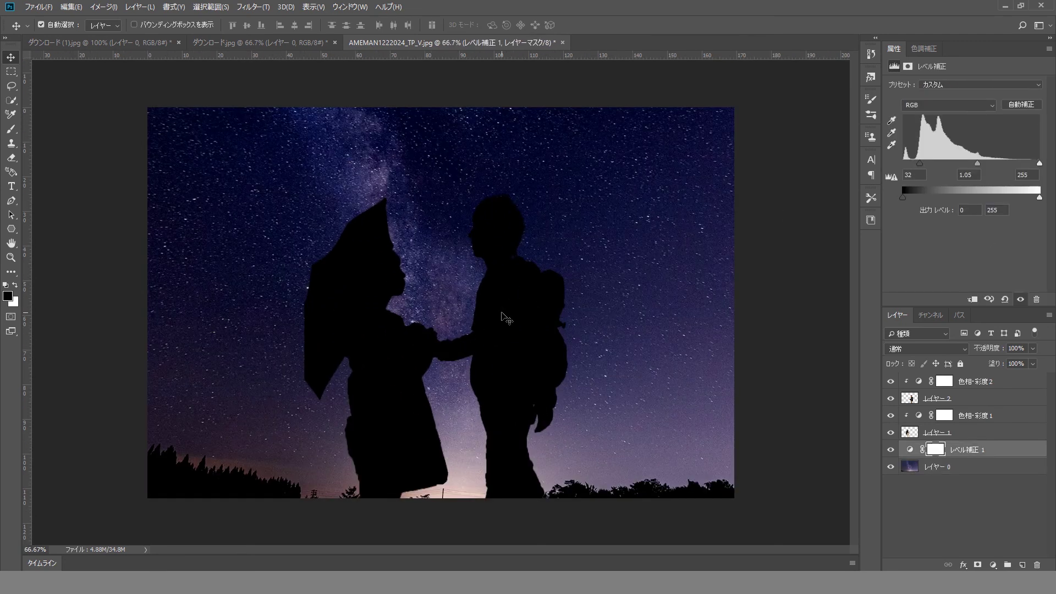
Step: Set the background Levels adjustment's white input to 200 and its output range to 9–220
left_click(960, 467)
key("ctrl+minus")
key("ctrl+minus")
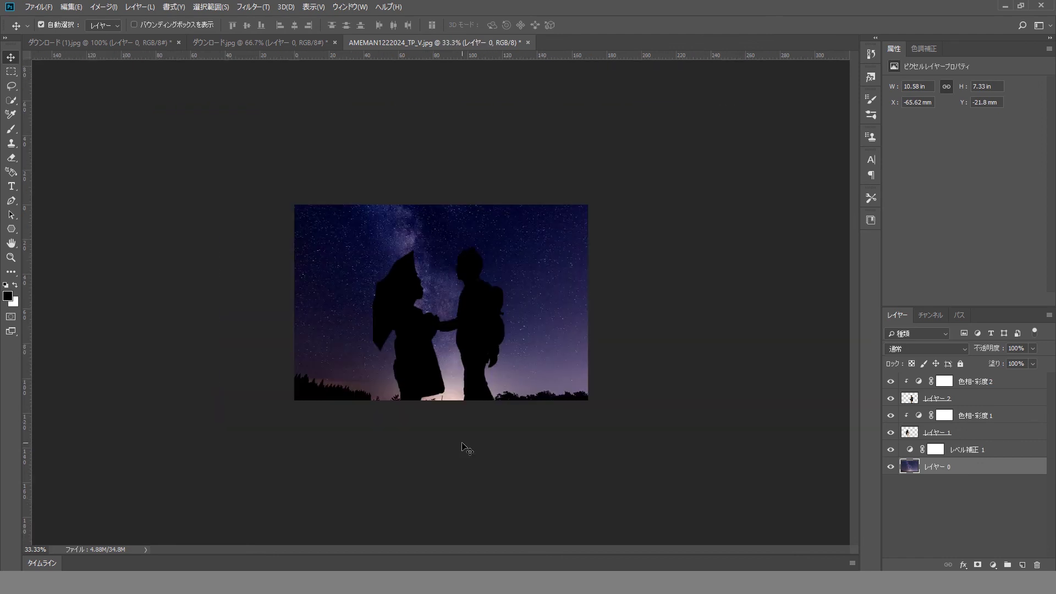
key("ctrl+plus")
left_click(976, 451)
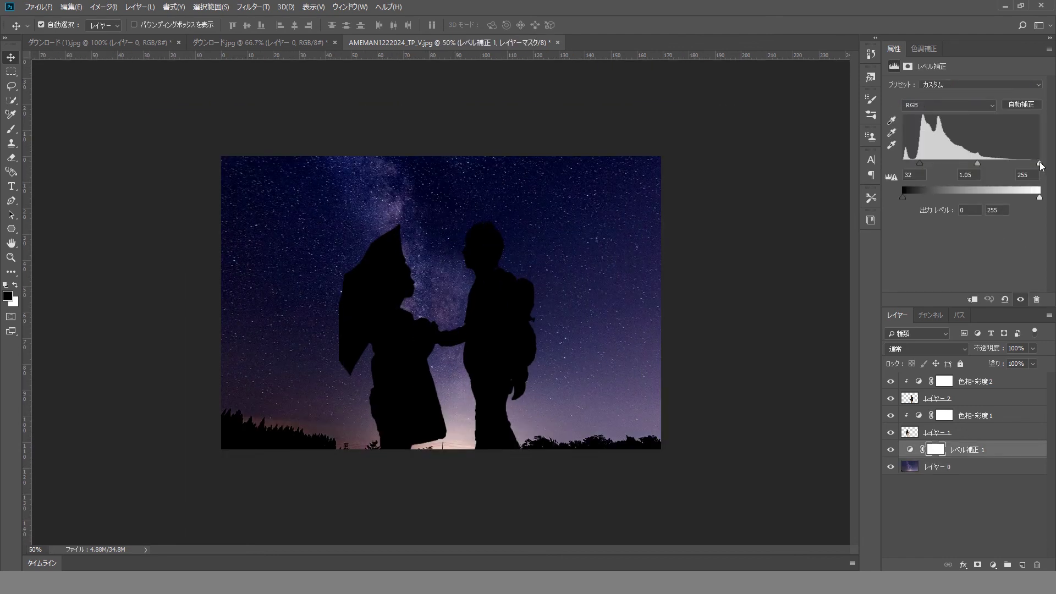
left_click_drag(1039, 163, 1015, 164)
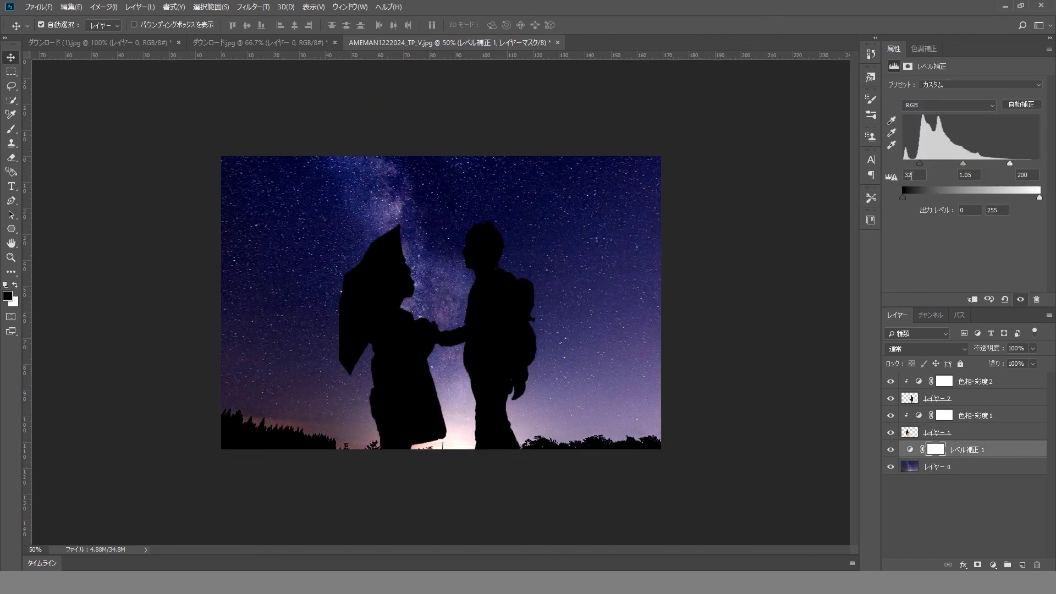
left_click_drag(902, 197, 909, 196)
left_click_drag(1035, 196, 1021, 196)
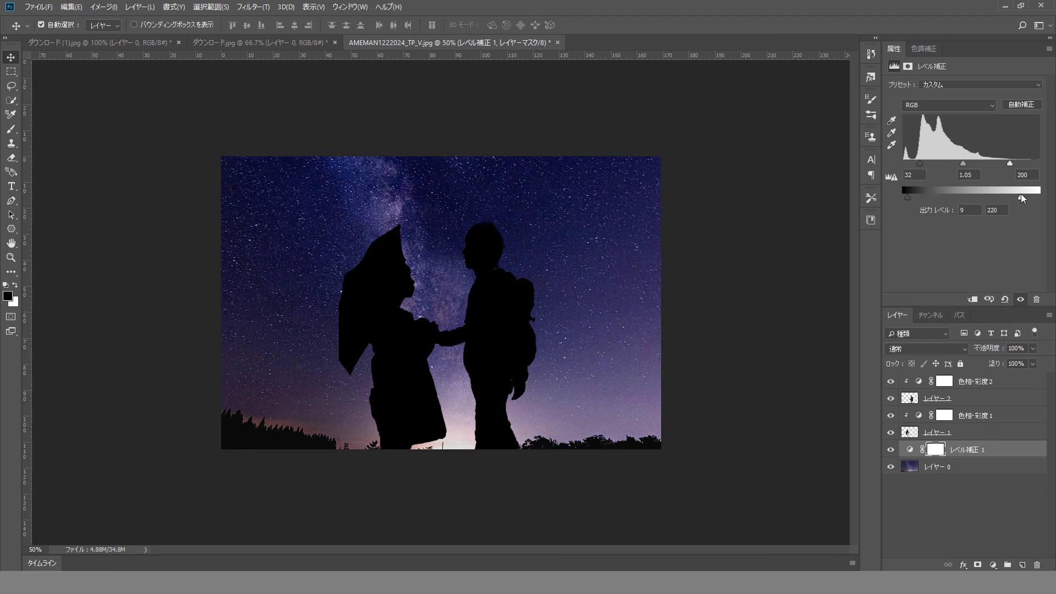